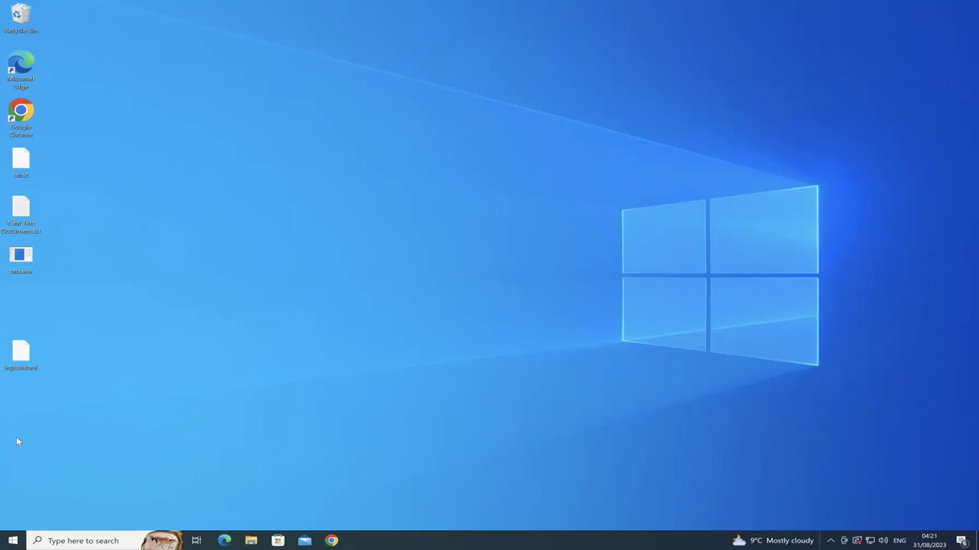
Open Notepad++ and decline the offered update package.
{"action": "left_click", "coordinate": [81, 540]}
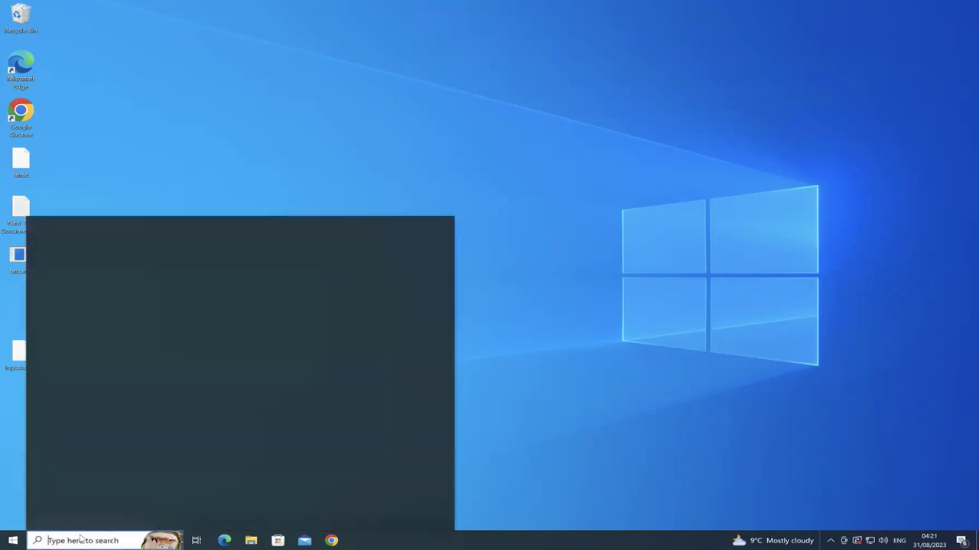
{"action": "type", "text": "not"}
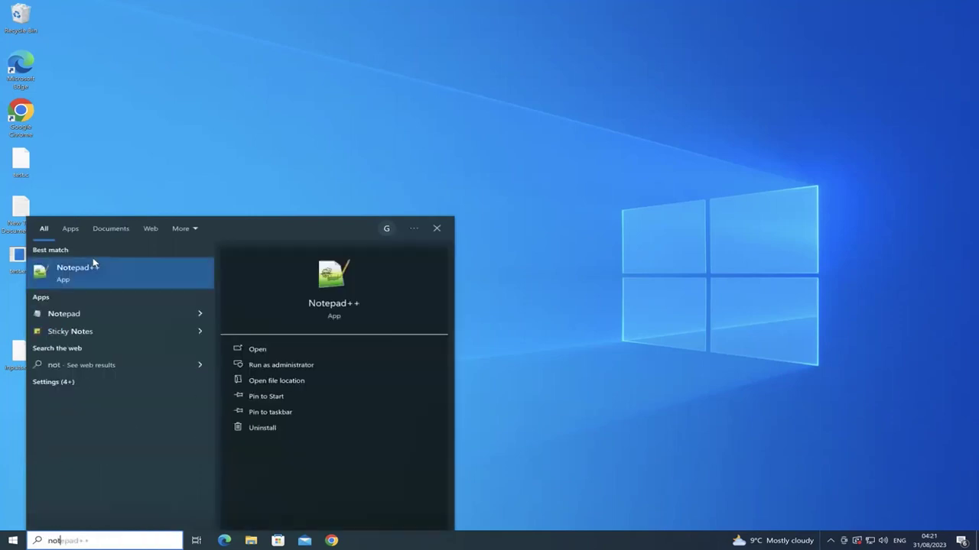
{"action": "left_click", "coordinate": [80, 269]}
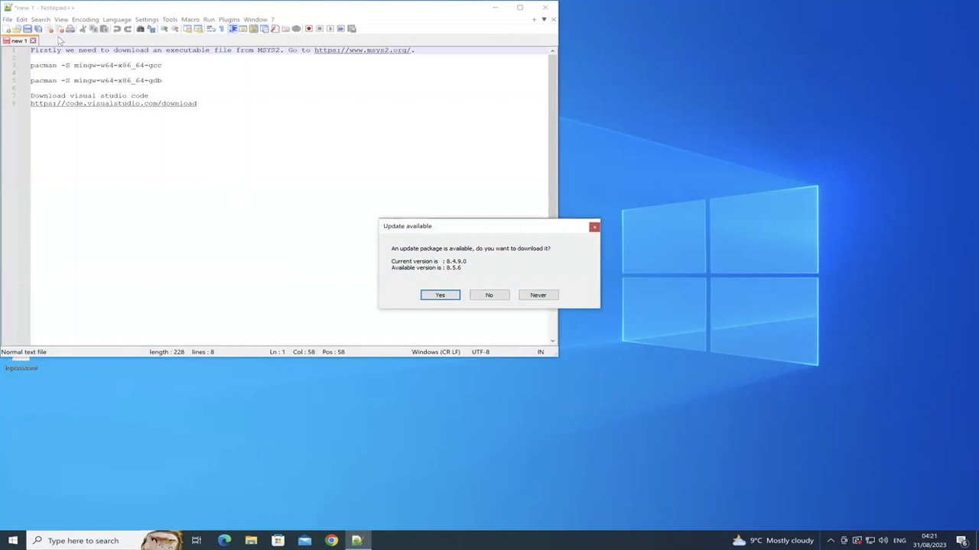
{"action": "left_click", "coordinate": [490, 295]}
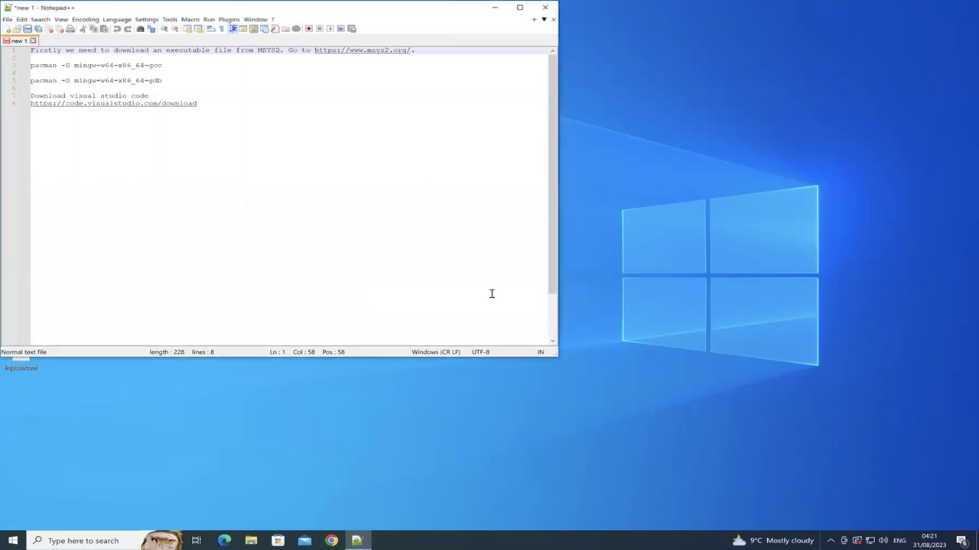
Create a blank document and, below a few empty lines, write "Program: Set of Instructions (Notepad++, CodeLight, Visual Studio)".
{"action": "double_click", "coordinate": [62, 39]}
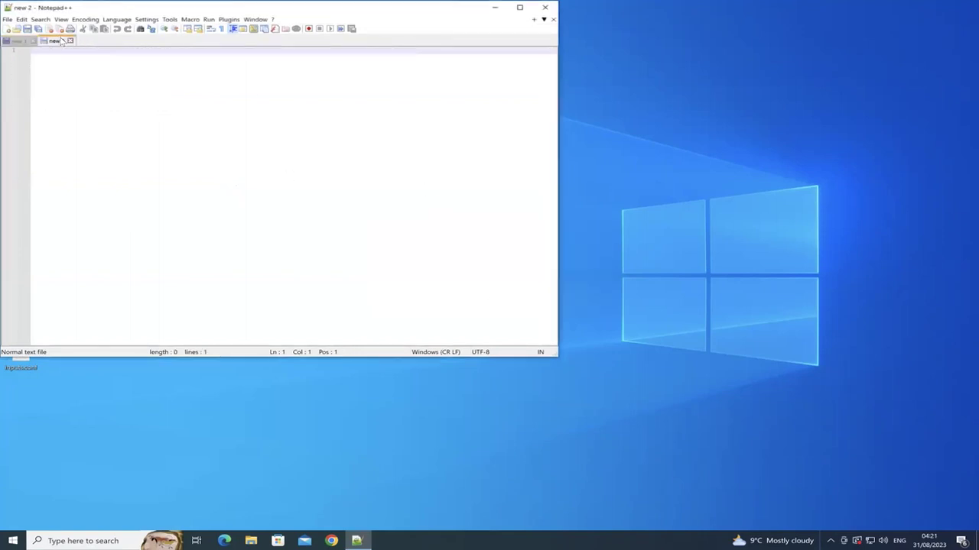
{"action": "key", "text": "Return"}
{"action": "key", "text": "Return"}
{"action": "key", "text": "Return"}
{"action": "key", "text": "Return"}
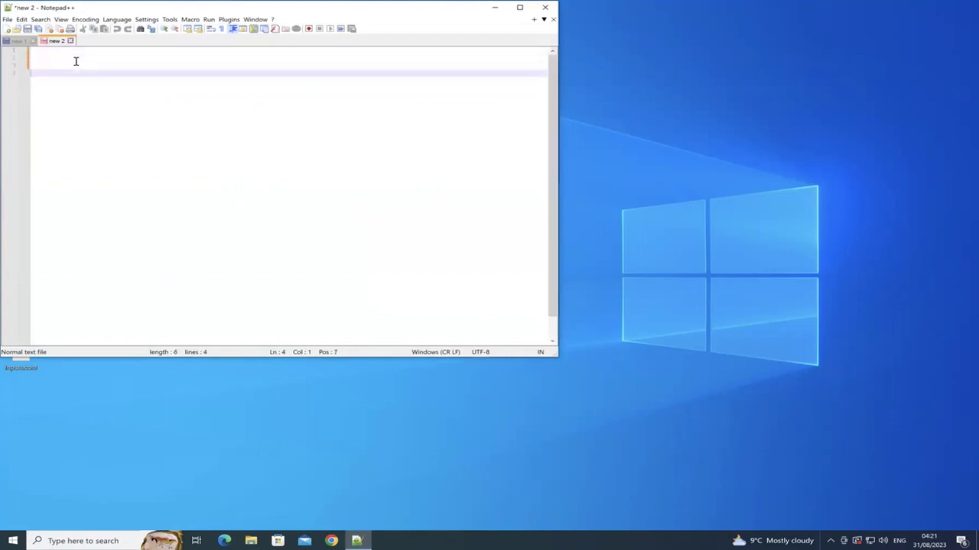
{"action": "type", "text": "Progr"}
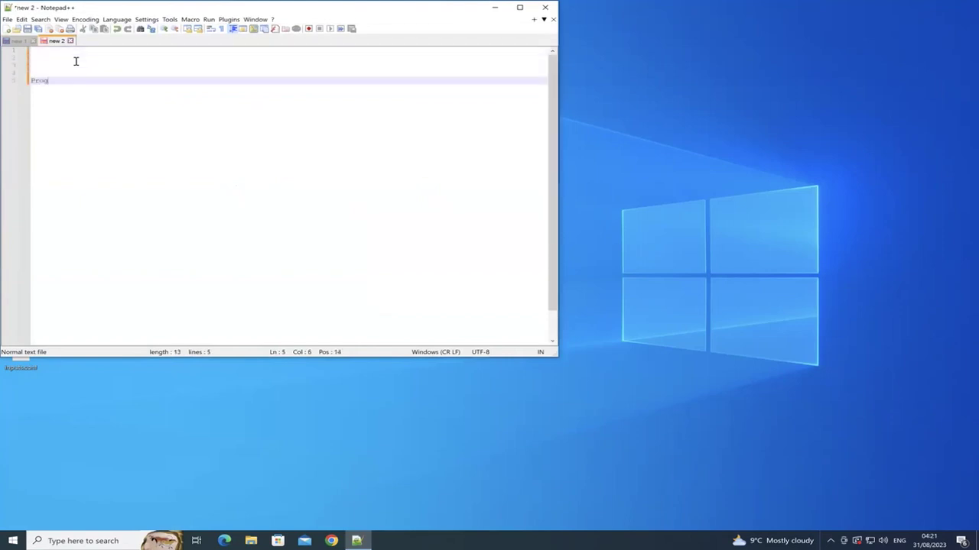
{"action": "type", "text": "am: Set of Instructions"}
{"action": "type", "text": "otepad++"}
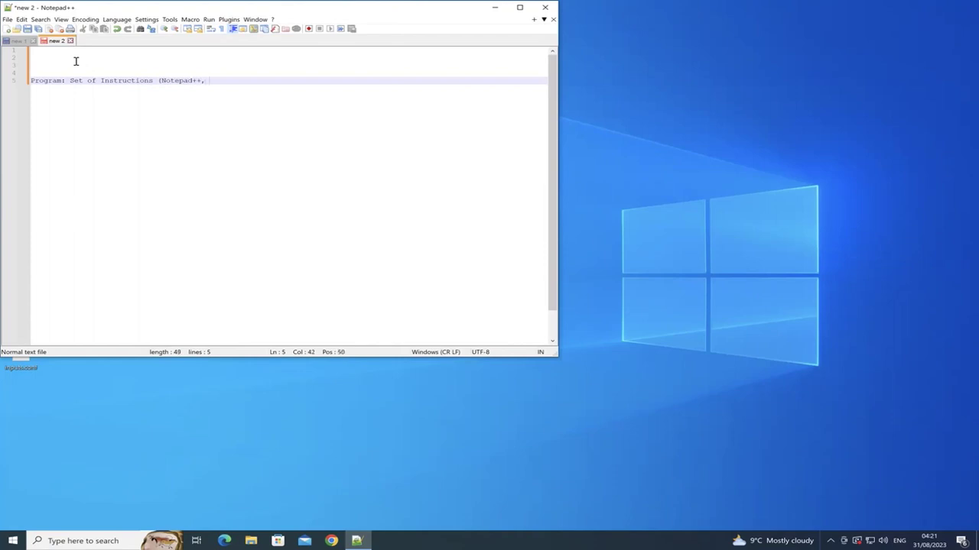
{"action": "type", "text": ", CodeLight, Vi"}
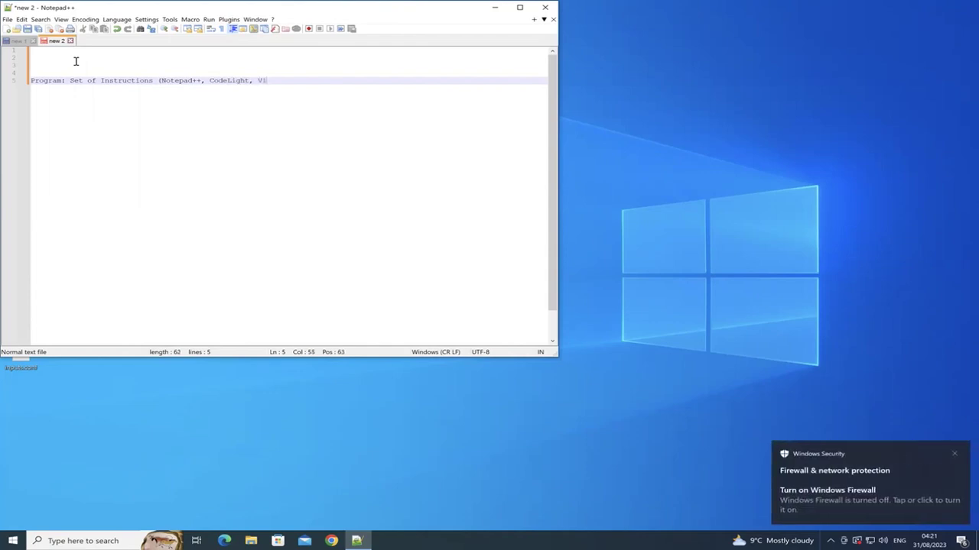
{"action": "type", "text": "s"}
{"action": "type", "text": "ual S"}
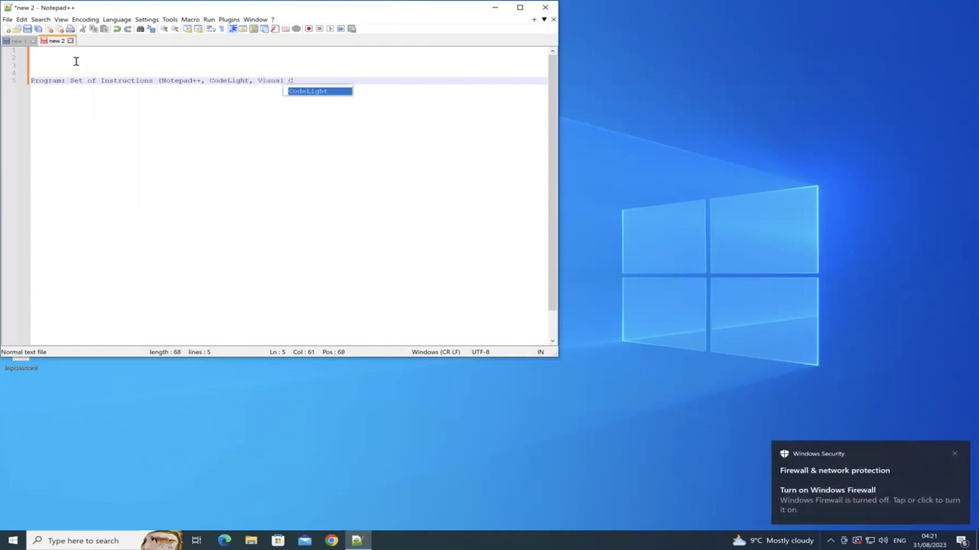
{"action": "type", "text": "tudio)"}
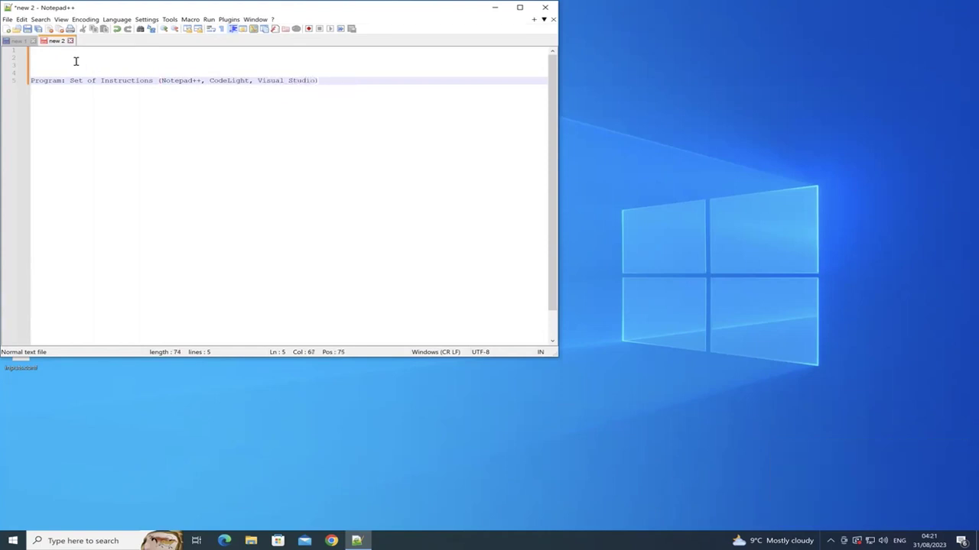
Add the label "Compiler:" two lines below the program definition, followed by empty lines.
{"action": "key", "text": "Return"}
{"action": "key", "text": "Return"}
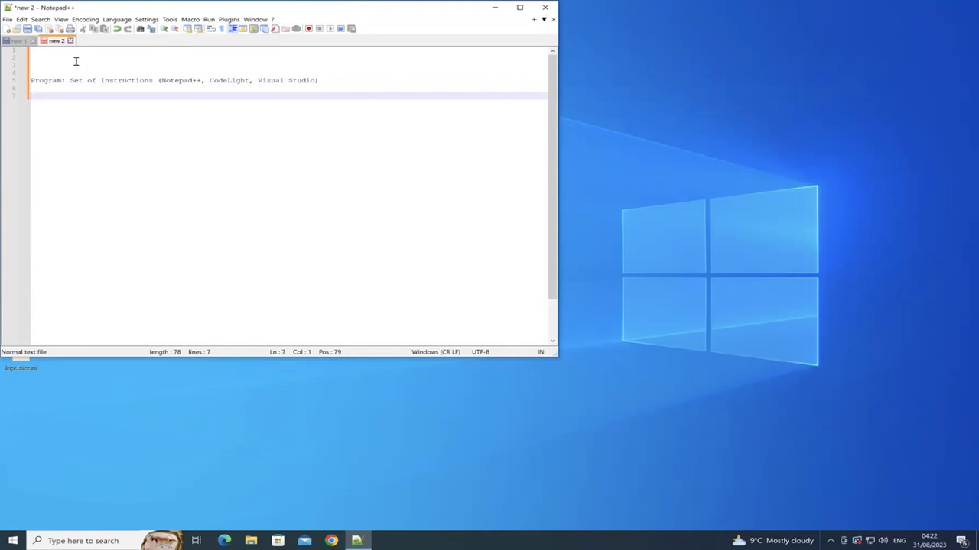
{"action": "type", "text": "Compiler"}
{"action": "type", "text": ":"}
{"action": "key", "text": "Return"}
{"action": "key", "text": "Return"}
{"action": "key", "text": "Return"}
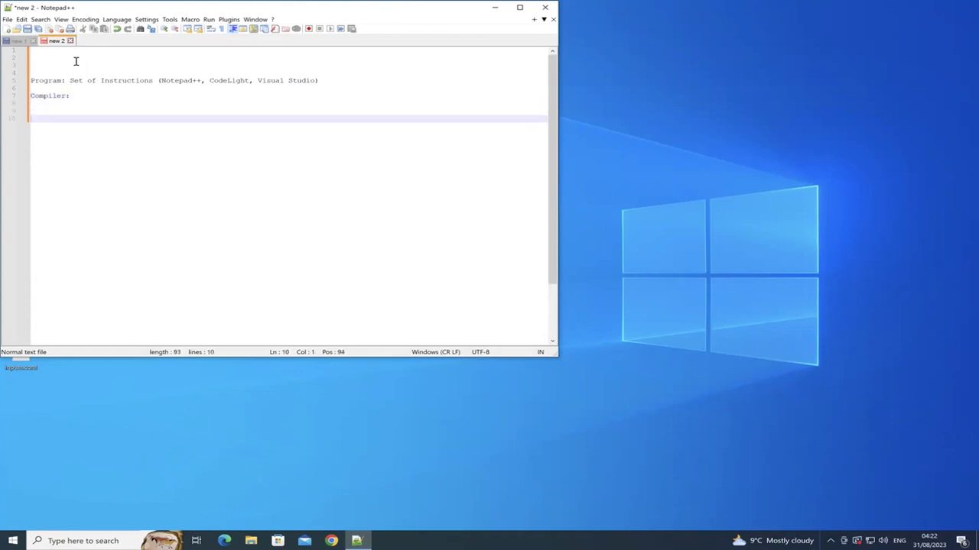
Write "Debug: Troubleshoot / Find problems" two lines below the compiler label.
{"action": "key", "text": "Up"}
{"action": "type", "text": "S"}
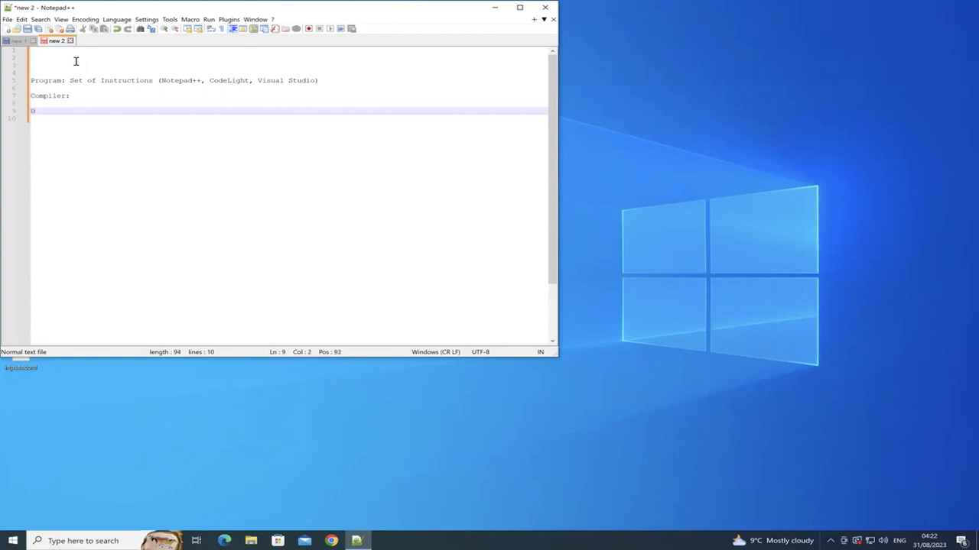
{"action": "type", "text": "ebug: Troubleshoo"}
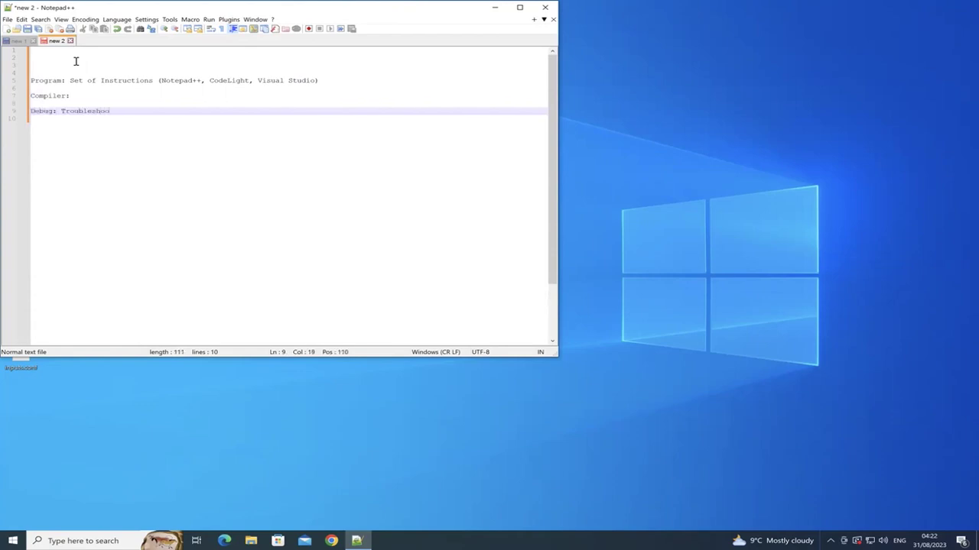
{"action": "type", "text": "t / Find problems"}
Switch to Google Chrome and load the msys2.org website.
{"action": "left_click", "coordinate": [331, 539]}
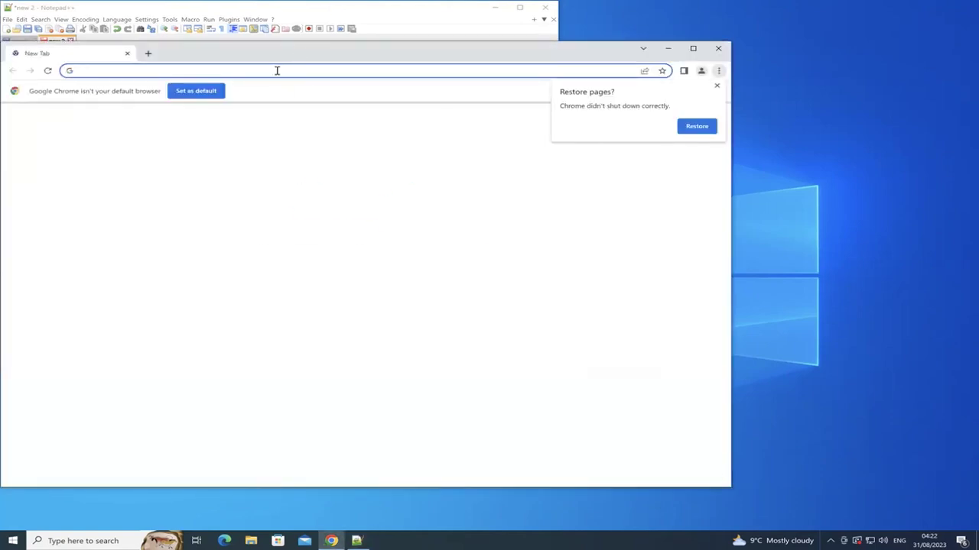
{"action": "type", "text": "my"}
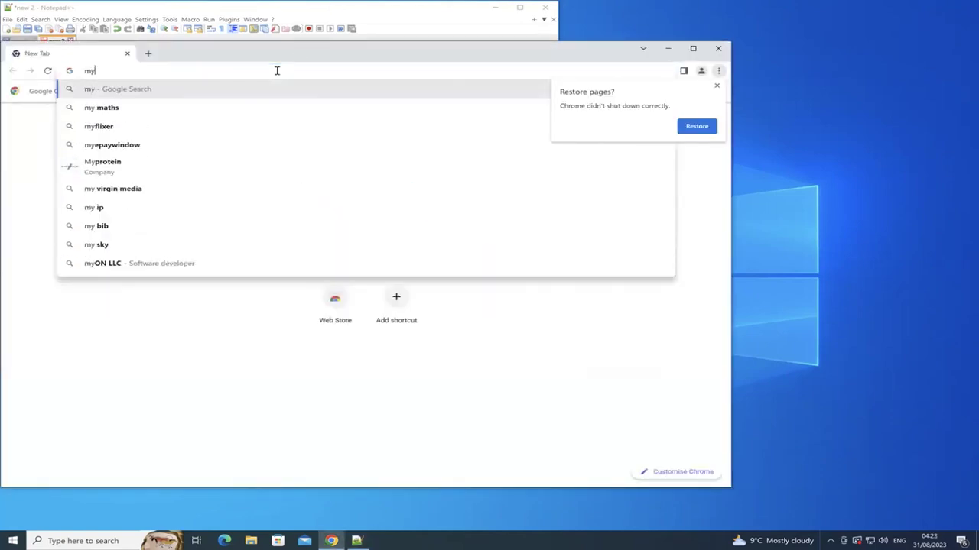
{"action": "key", "text": "BackSpace"}
{"action": "type", "text": "sys2.org"}
{"action": "key", "text": "Return"}
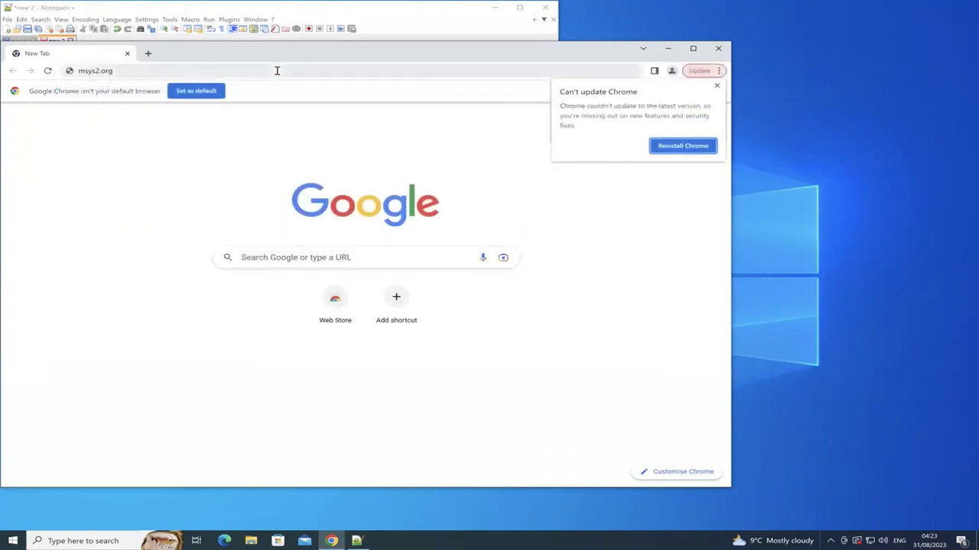
{"action": "left_click", "coordinate": [277, 70]}
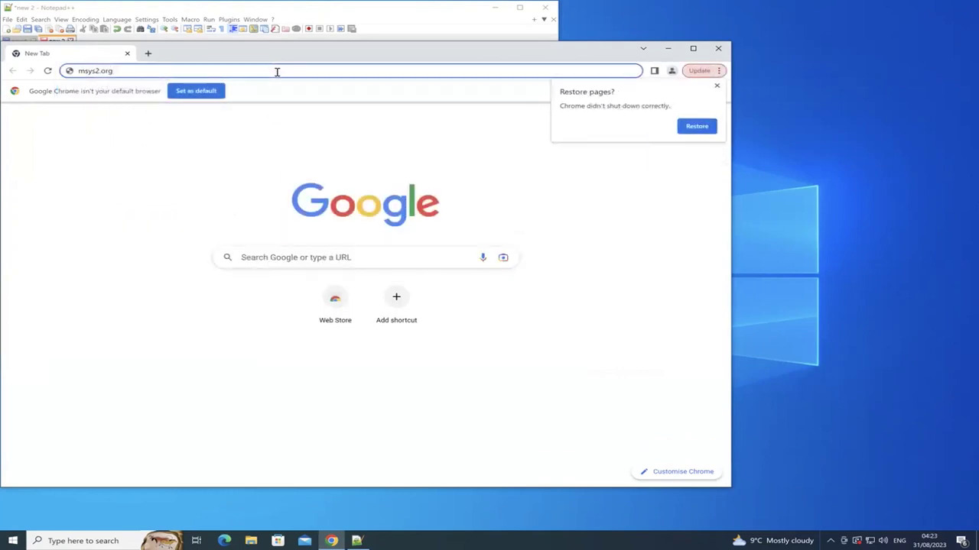
{"action": "key", "text": "Return"}
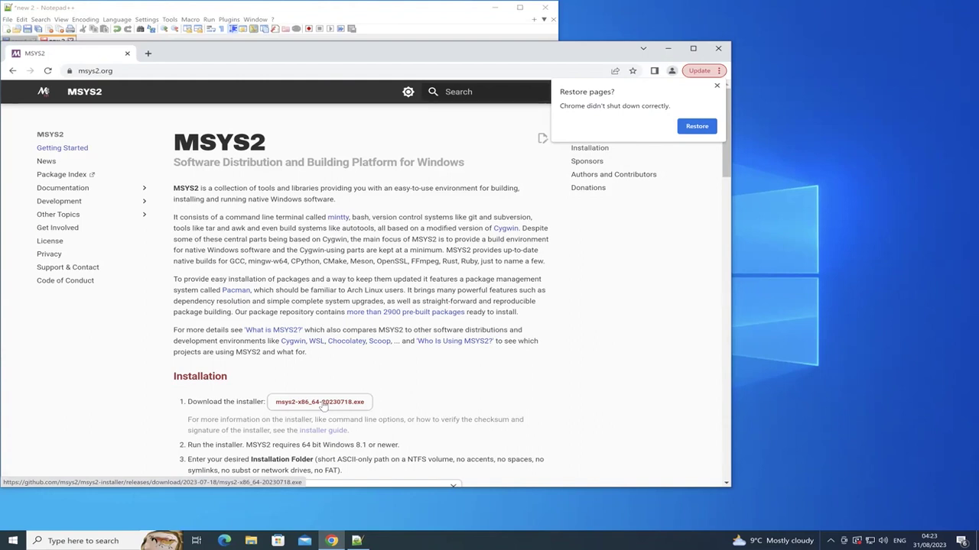
Download the installer msys2-x86_64-20230718.exe and look through the installation instructions on the page.
{"action": "left_click", "coordinate": [322, 403]}
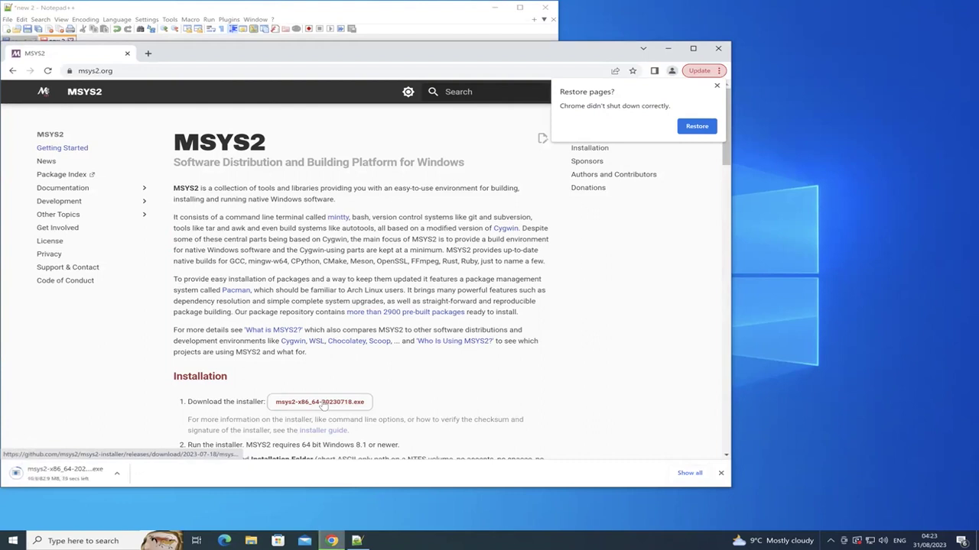
{"action": "scroll", "coordinate": [351, 367], "scroll_direction": "down", "scroll_amount": 2}
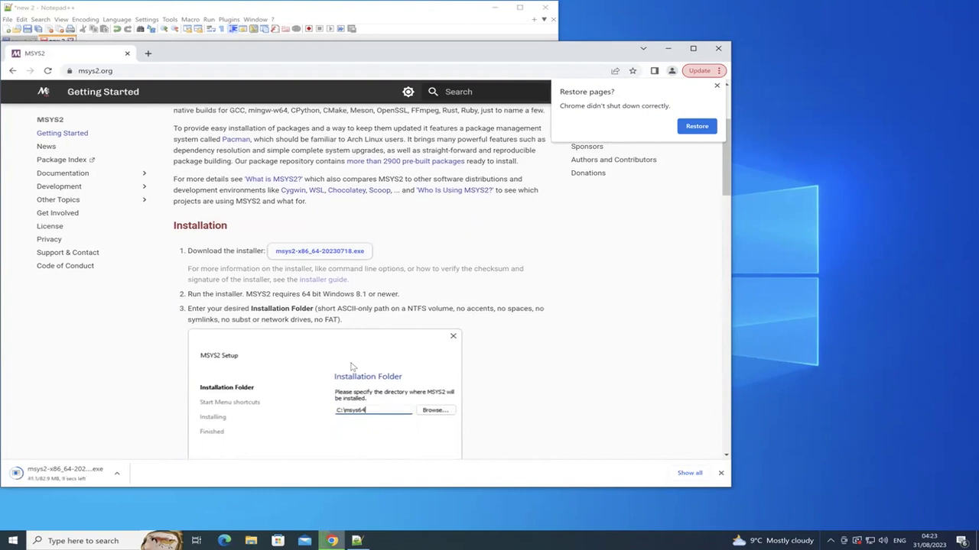
{"action": "scroll", "coordinate": [352, 367], "scroll_direction": "down", "scroll_amount": 2}
{"action": "scroll", "coordinate": [351, 367], "scroll_direction": "down", "scroll_amount": 3}
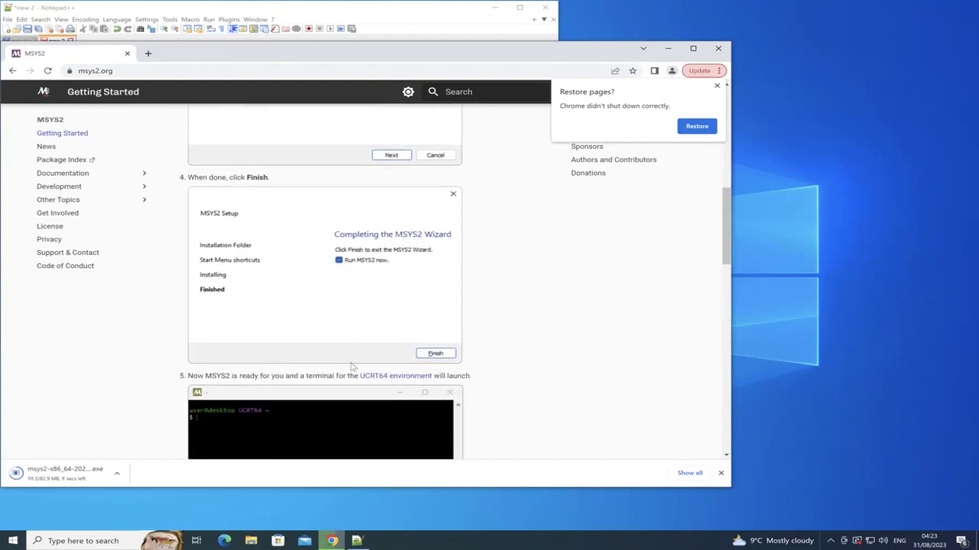
{"action": "scroll", "coordinate": [351, 367], "scroll_direction": "down", "scroll_amount": 3}
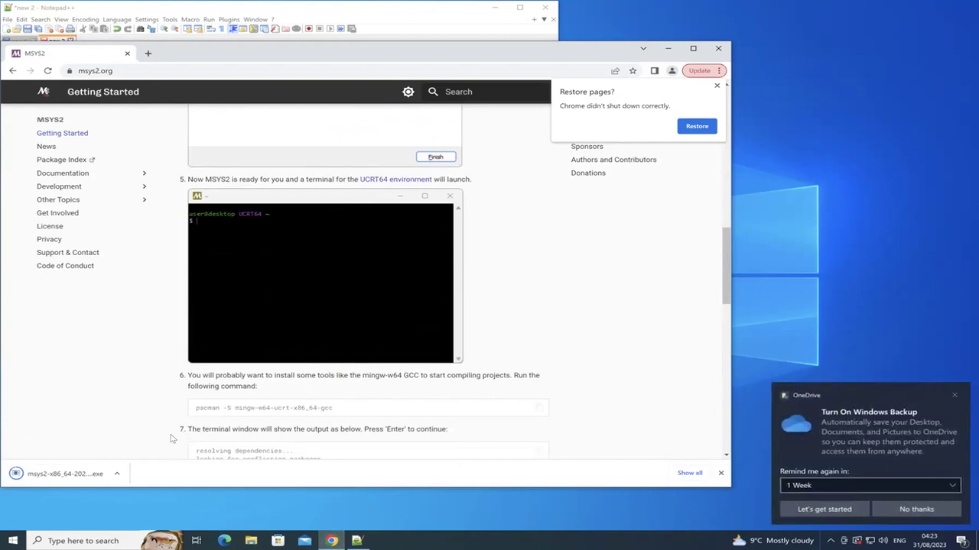
Dismiss the OneDrive backup notification and launch the downloaded MSYS2 installer.
{"action": "left_click", "coordinate": [954, 396]}
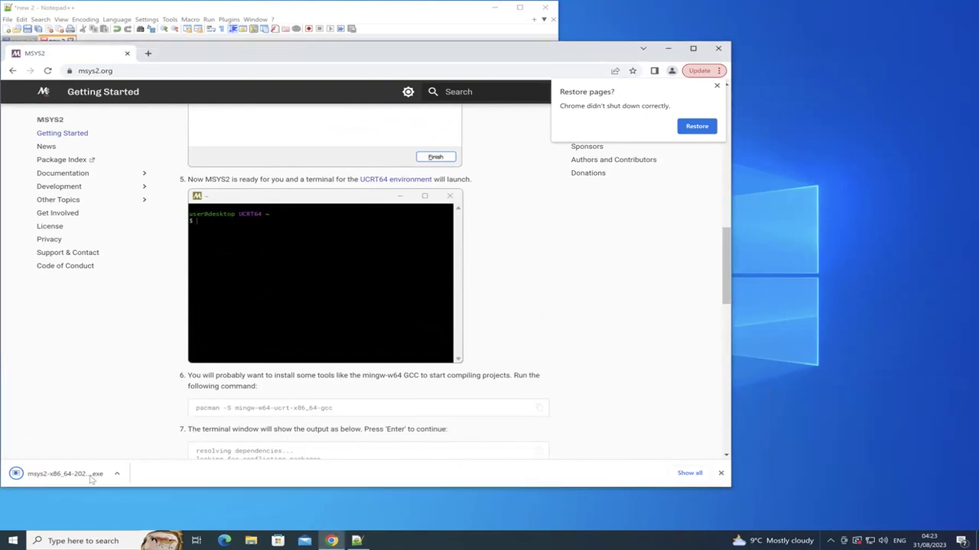
{"action": "left_click", "coordinate": [117, 475]}
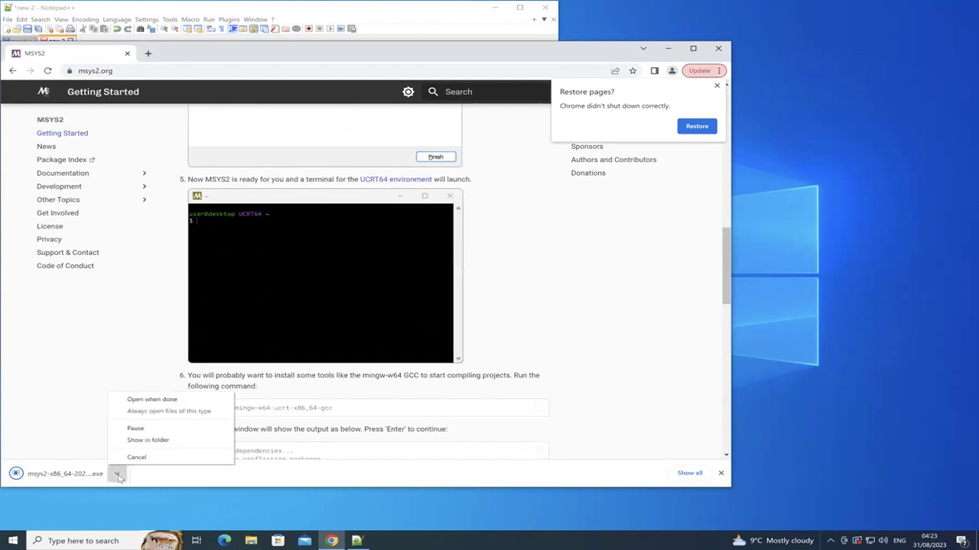
{"action": "left_click", "coordinate": [119, 475]}
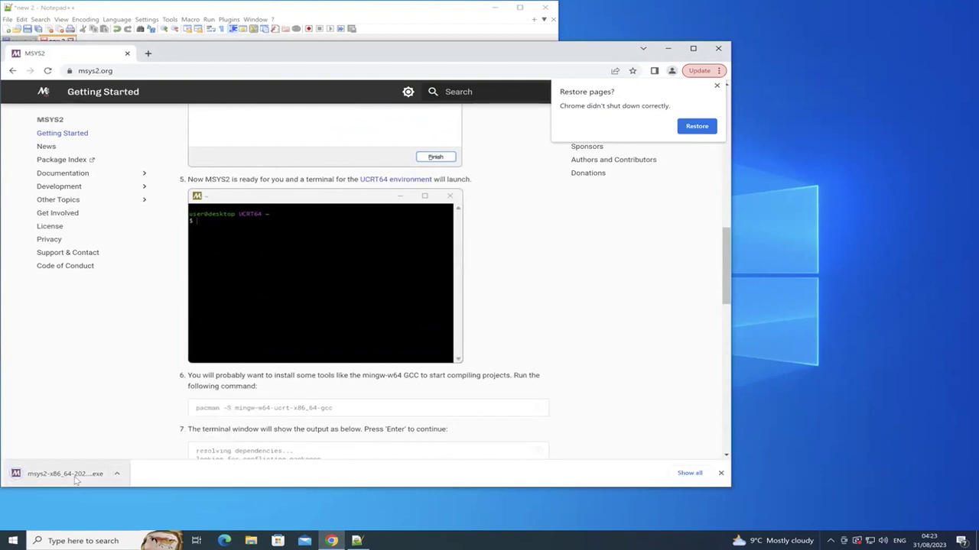
{"action": "left_click", "coordinate": [71, 476]}
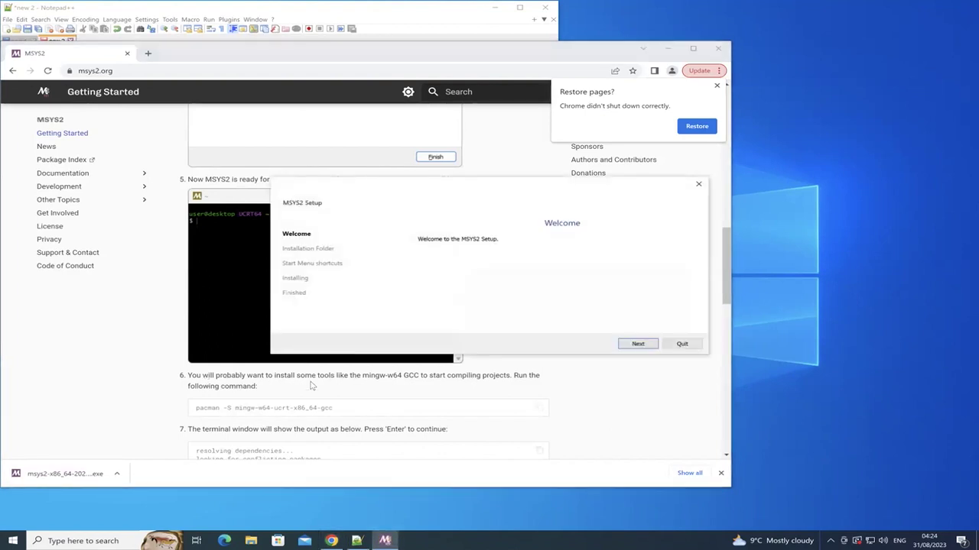
Install MSYS2 to C:\msys64 with the Start Menu folder MSYS2, and finish setup with "Run MSYS2 now" enabled.
{"action": "left_click", "coordinate": [637, 344]}
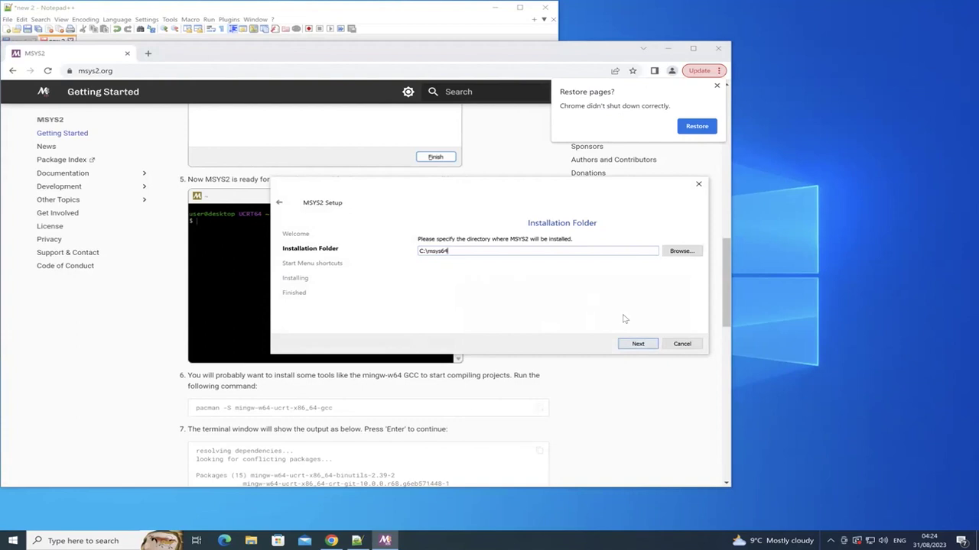
{"action": "left_click", "coordinate": [637, 344]}
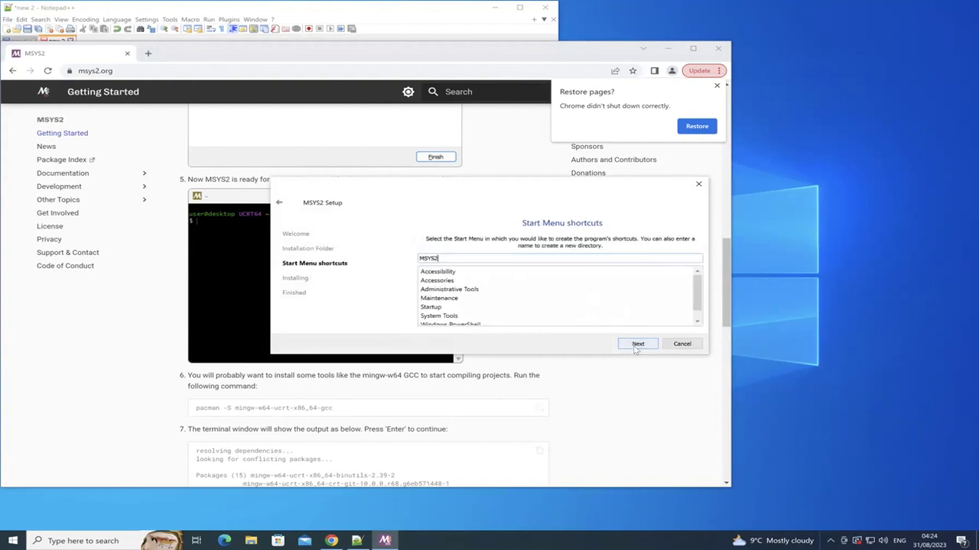
{"action": "left_click", "coordinate": [635, 345]}
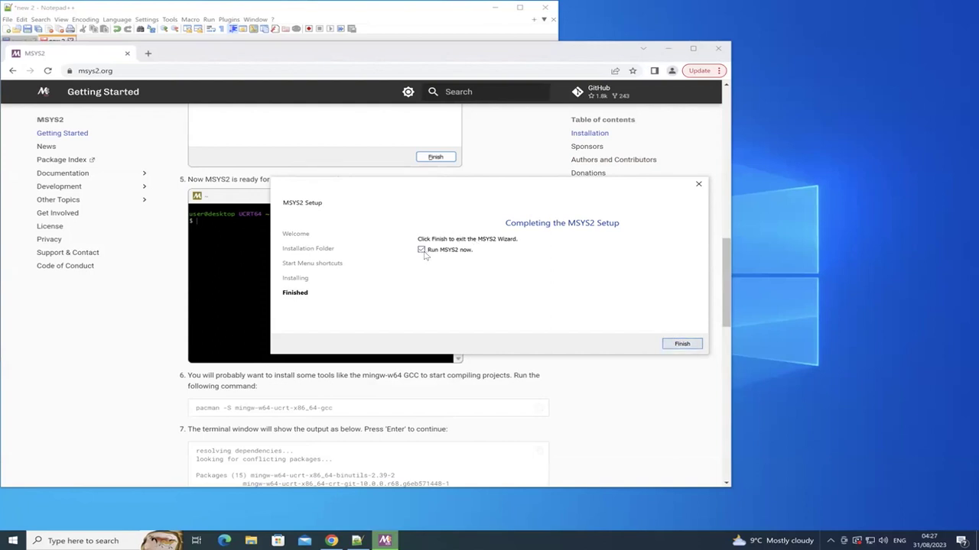
{"action": "left_click", "coordinate": [681, 343]}
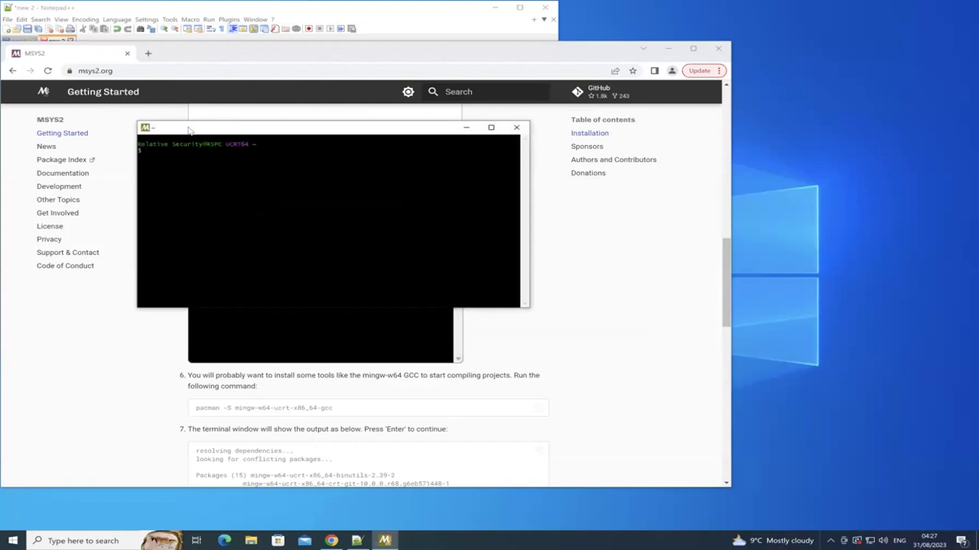
Run pacman -Syu in the MSYS2 UCRT64 terminal, accept the core package upgrade and agree to close all MSYS2 processes.
{"action": "left_click_drag", "start_coordinate": [189, 130], "coordinate": [535, 187]}
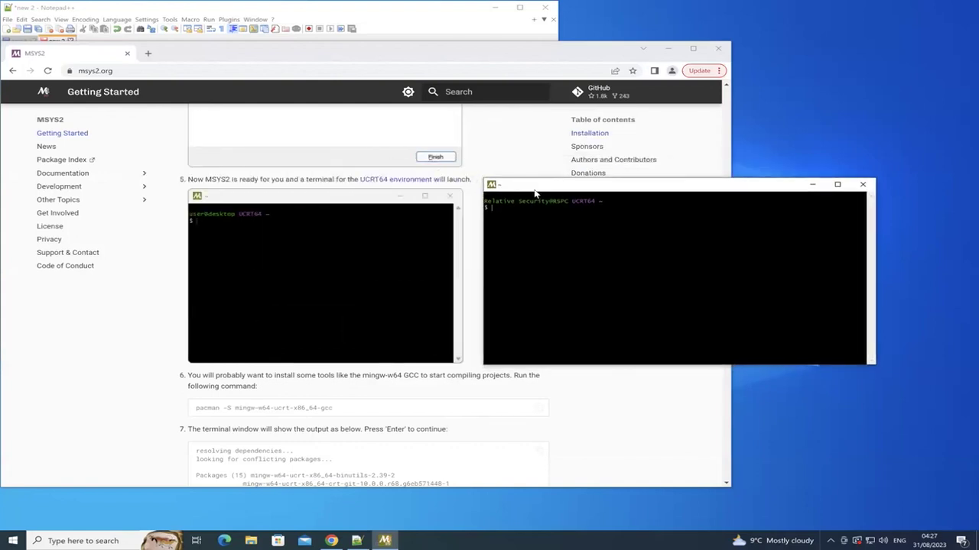
{"action": "right_click", "coordinate": [530, 213]}
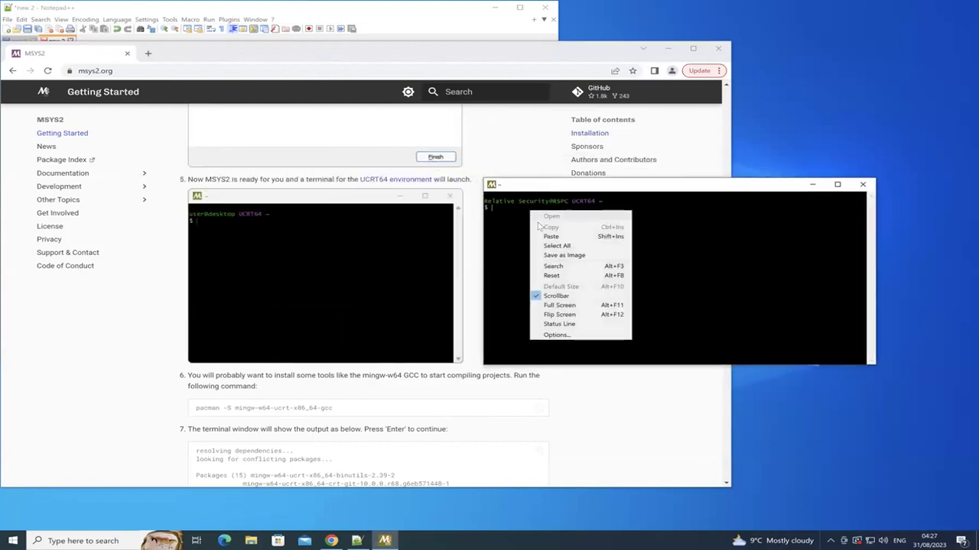
{"action": "left_click", "coordinate": [544, 233]}
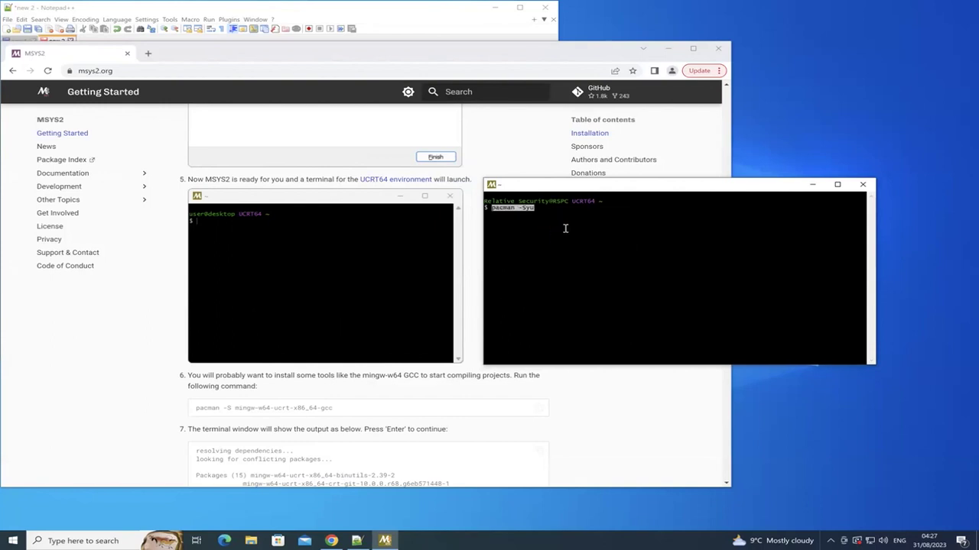
{"action": "key", "text": "Return"}
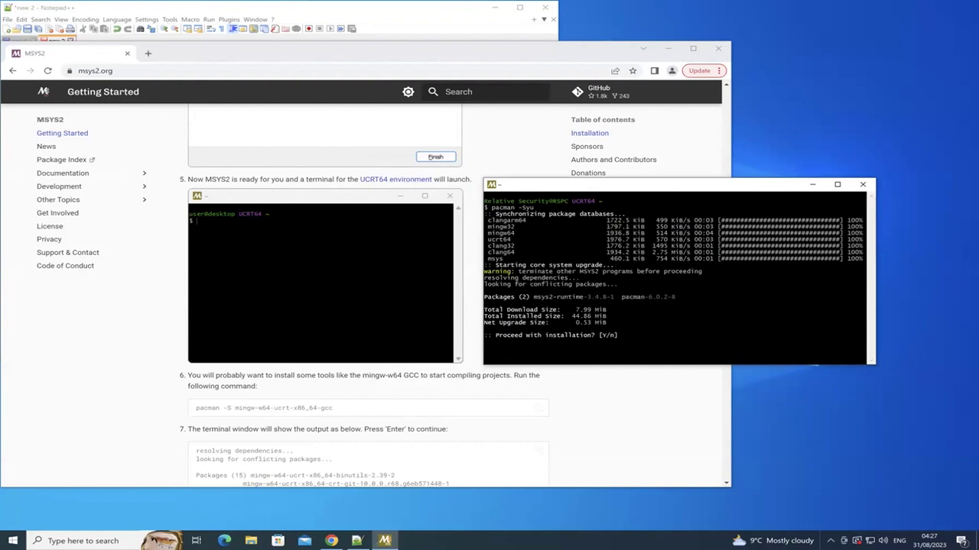
{"action": "key", "text": "Return"}
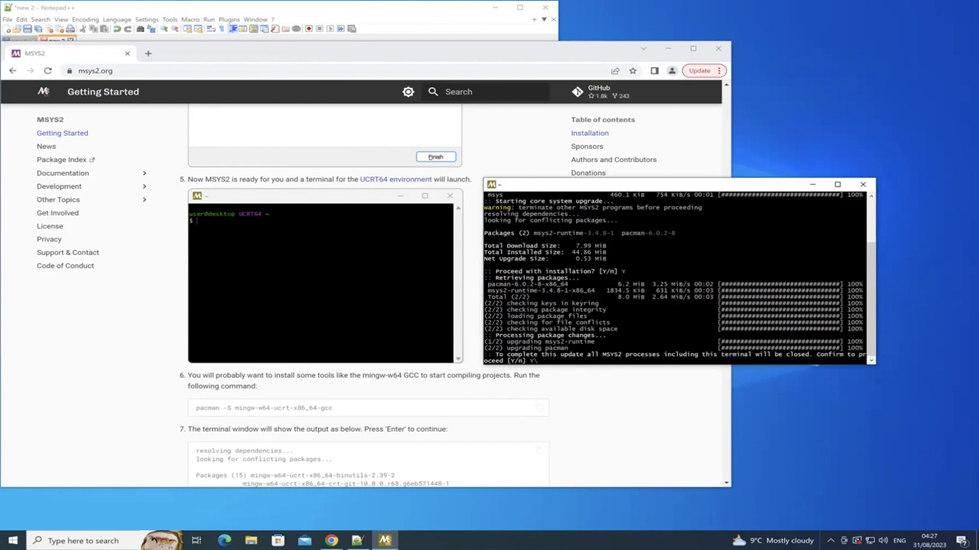
{"action": "key", "text": "Return"}
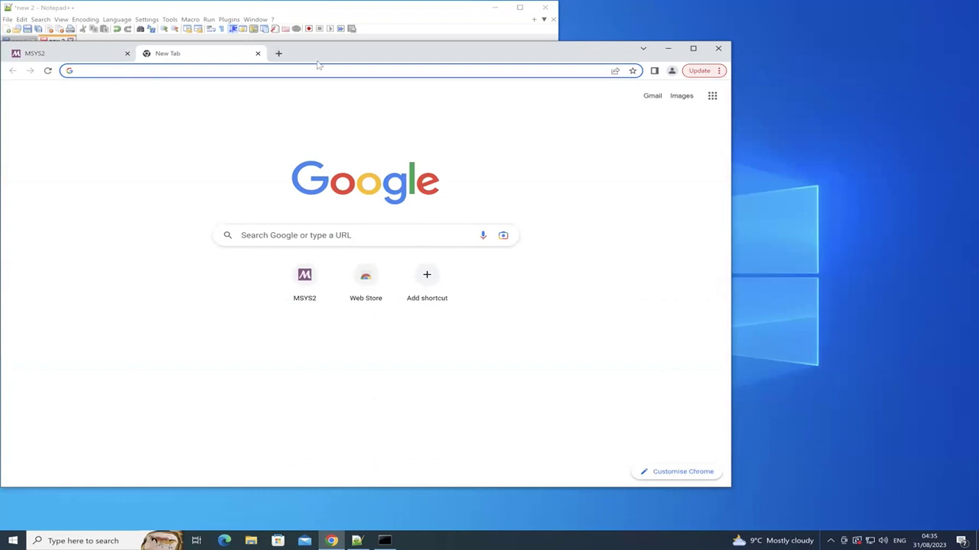
Search Google for visual studio code and download the Windows installer from the Visual Studio Code download page.
{"action": "left_click", "coordinate": [375, 15]}
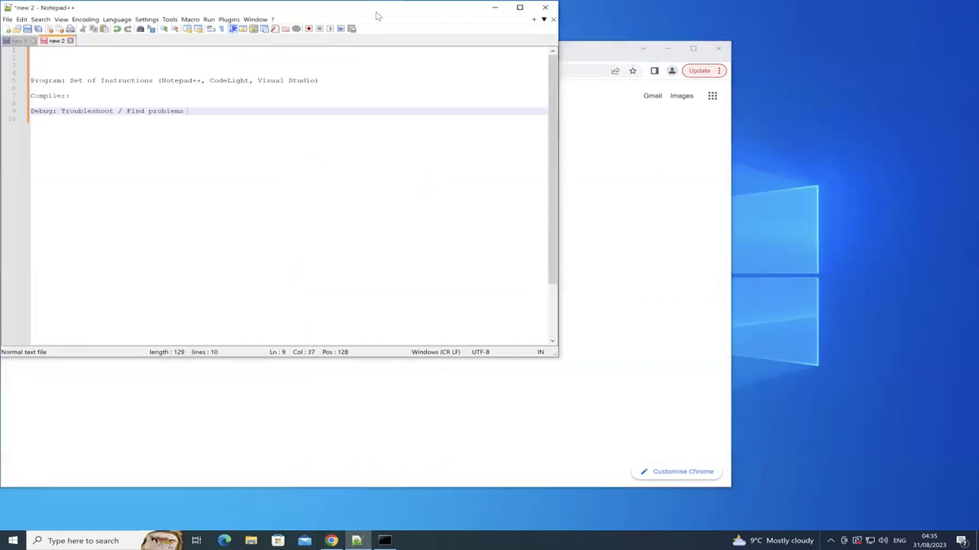
{"action": "left_click", "coordinate": [583, 217]}
{"action": "left_click", "coordinate": [210, 66]}
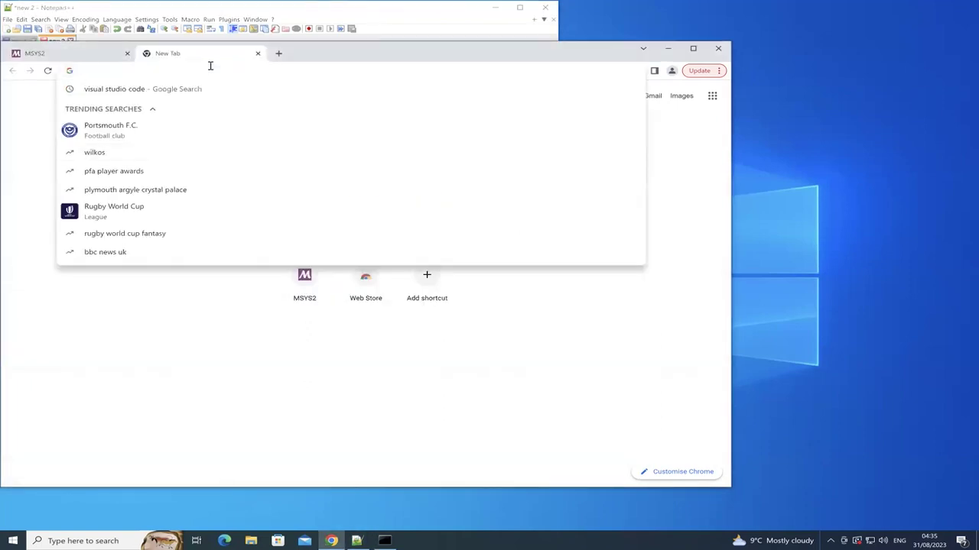
{"action": "type", "text": "visu"}
{"action": "key", "text": "Return"}
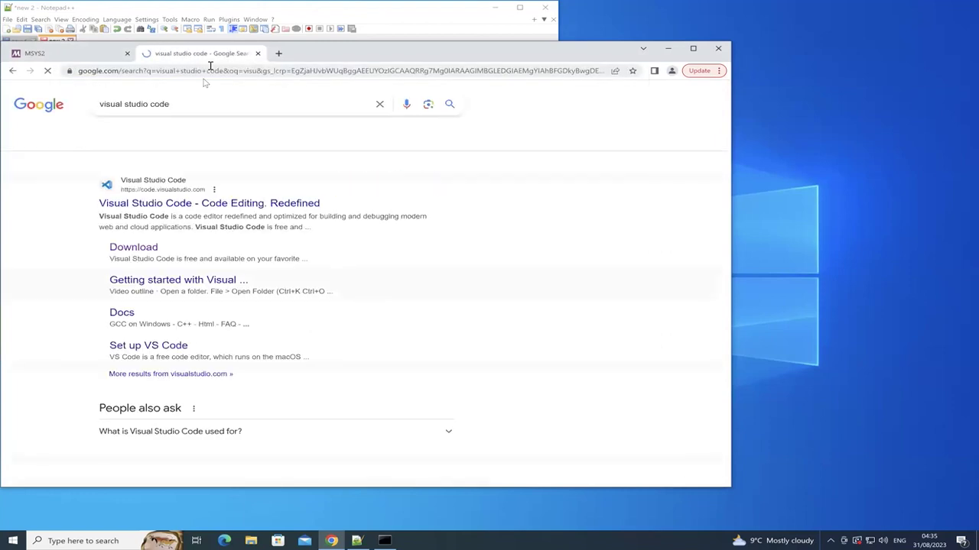
{"action": "left_click", "coordinate": [152, 248]}
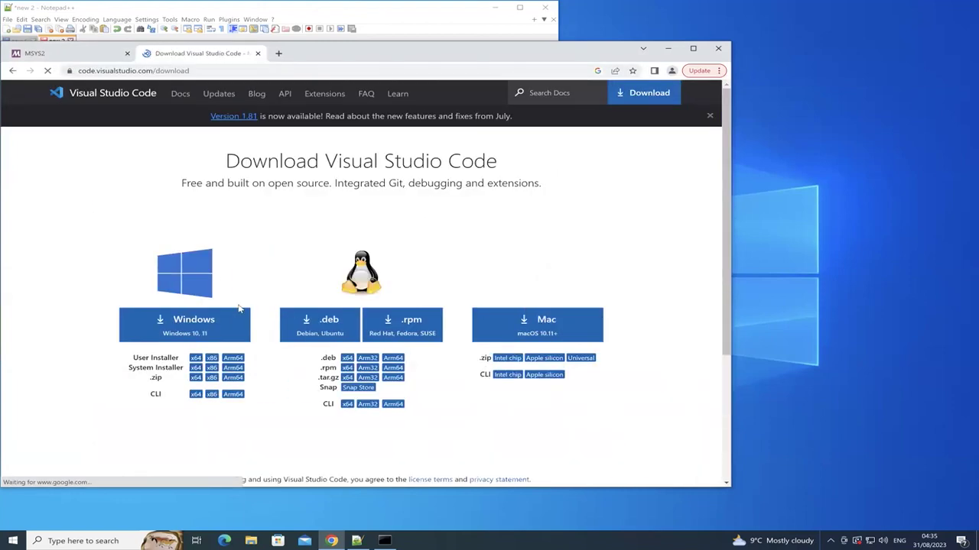
{"action": "left_click", "coordinate": [194, 321]}
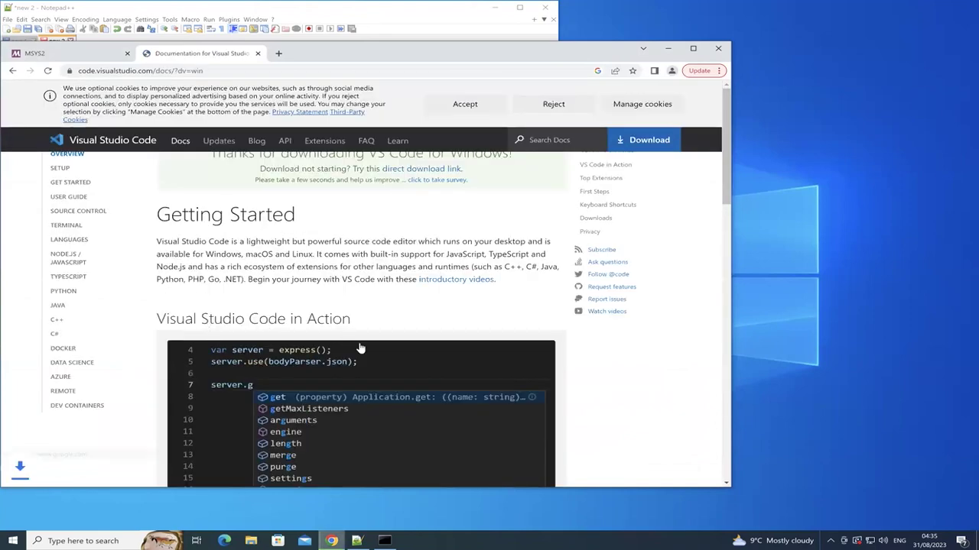
{"action": "scroll", "coordinate": [360, 345], "scroll_direction": "down", "scroll_amount": 2}
{"action": "scroll", "coordinate": [227, 413], "scroll_direction": "down", "scroll_amount": 1}
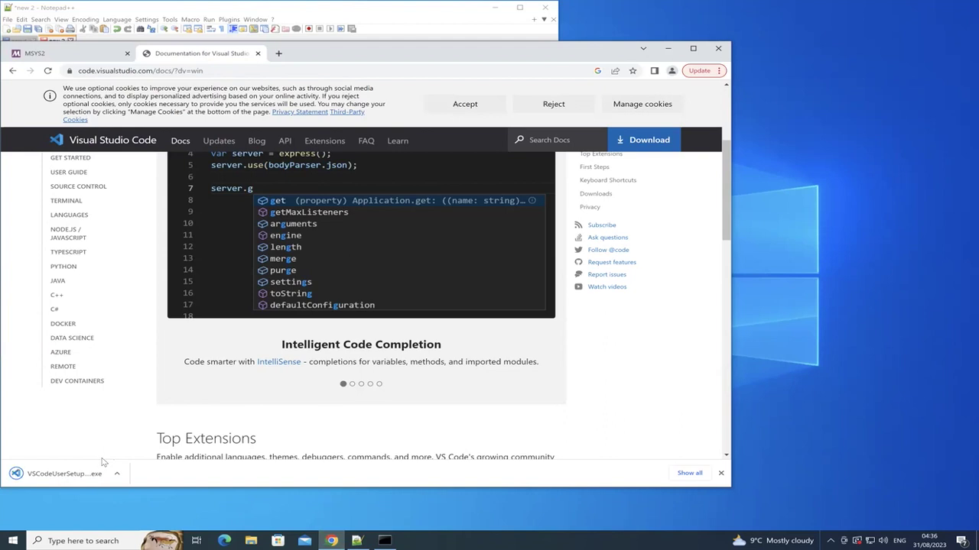
Install Visual Studio Code with the license accepted, the default folders and additional tasks kept, and "Launch Visual Studio Code" enabled at the end.
{"action": "left_click", "coordinate": [84, 476]}
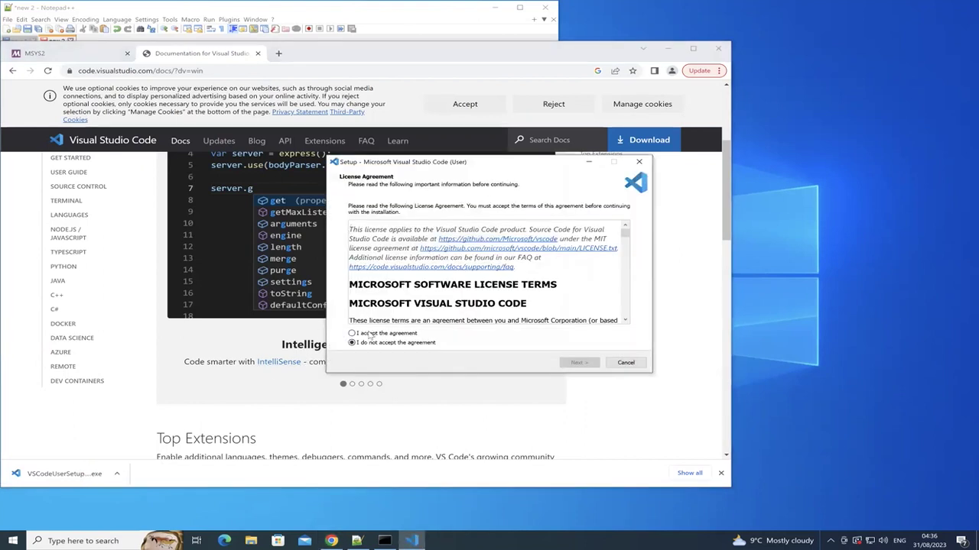
{"action": "left_click", "coordinate": [369, 334]}
{"action": "left_click", "coordinate": [579, 363]}
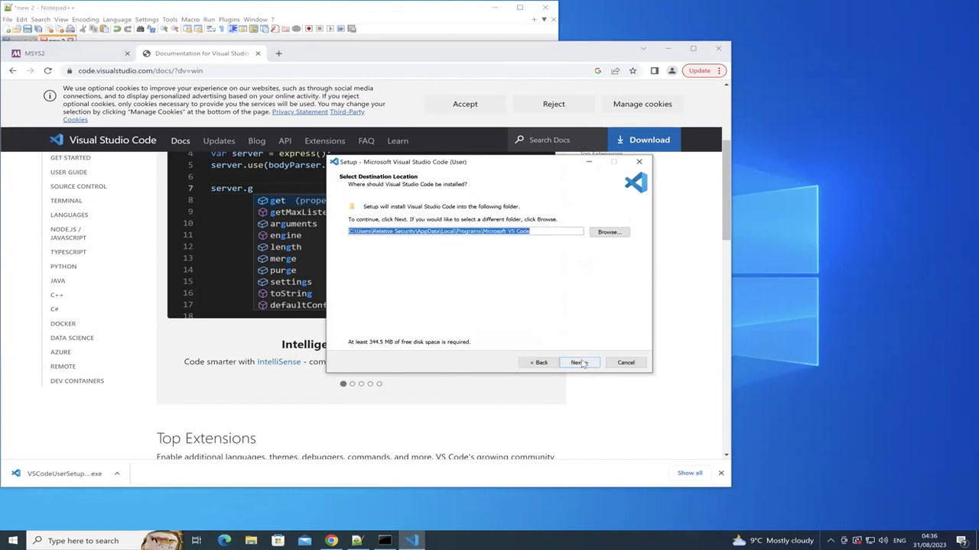
{"action": "left_click", "coordinate": [579, 362]}
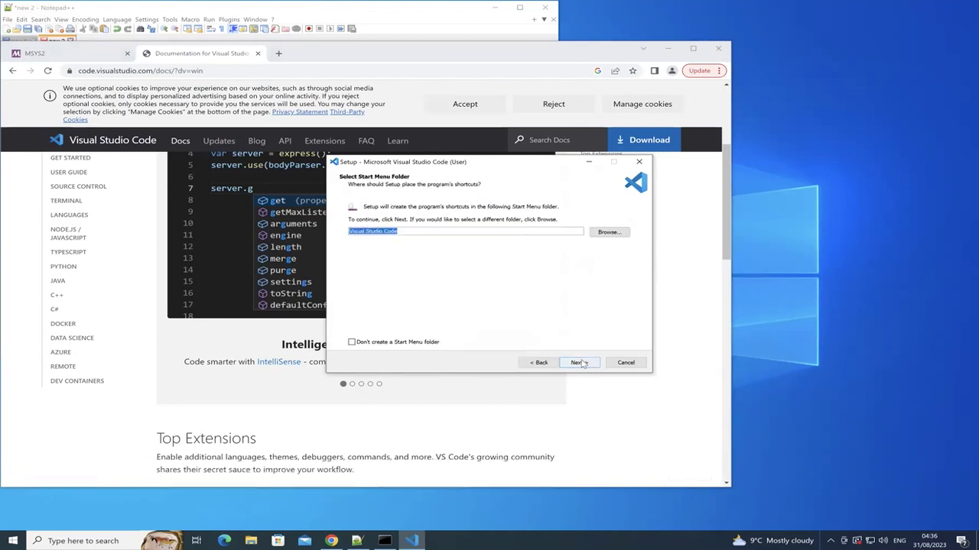
{"action": "left_click", "coordinate": [580, 363]}
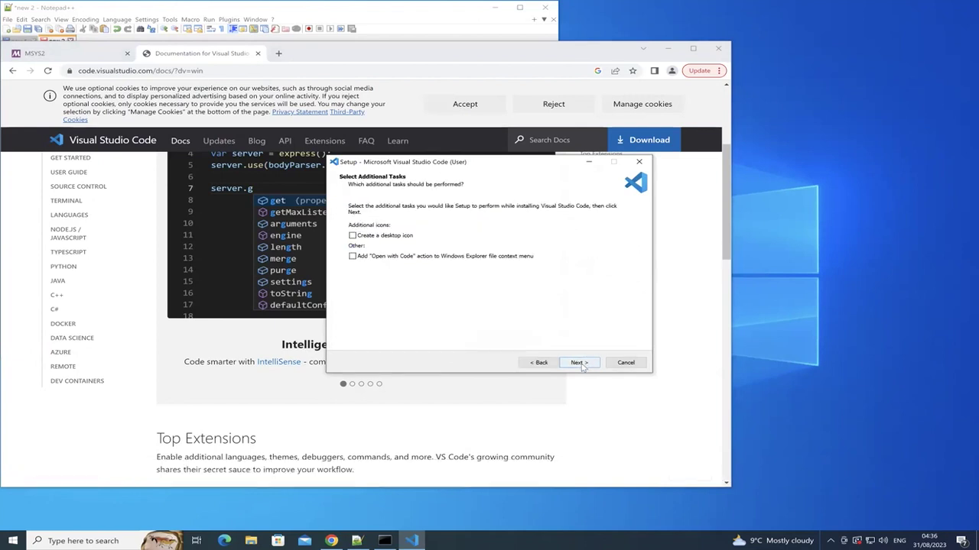
{"action": "left_click", "coordinate": [579, 363]}
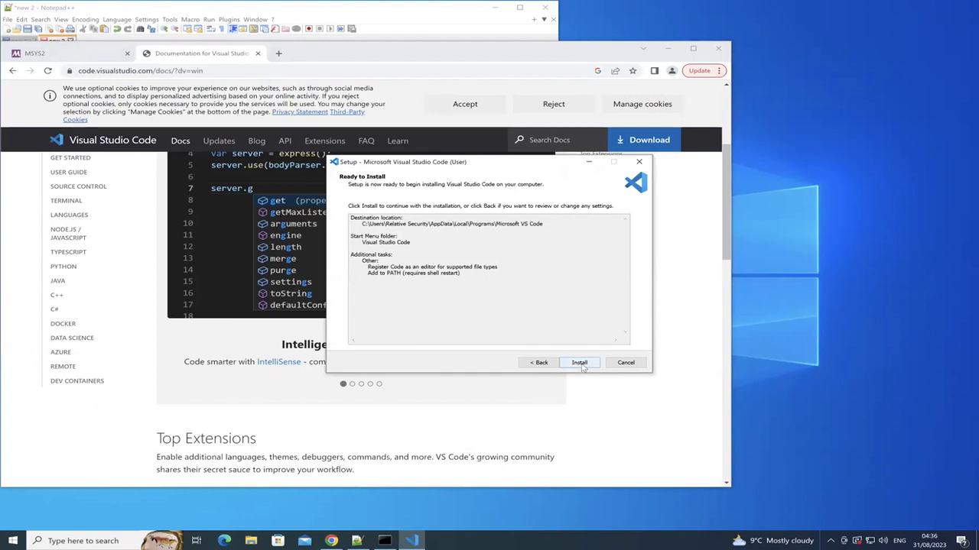
{"action": "left_click", "coordinate": [580, 363]}
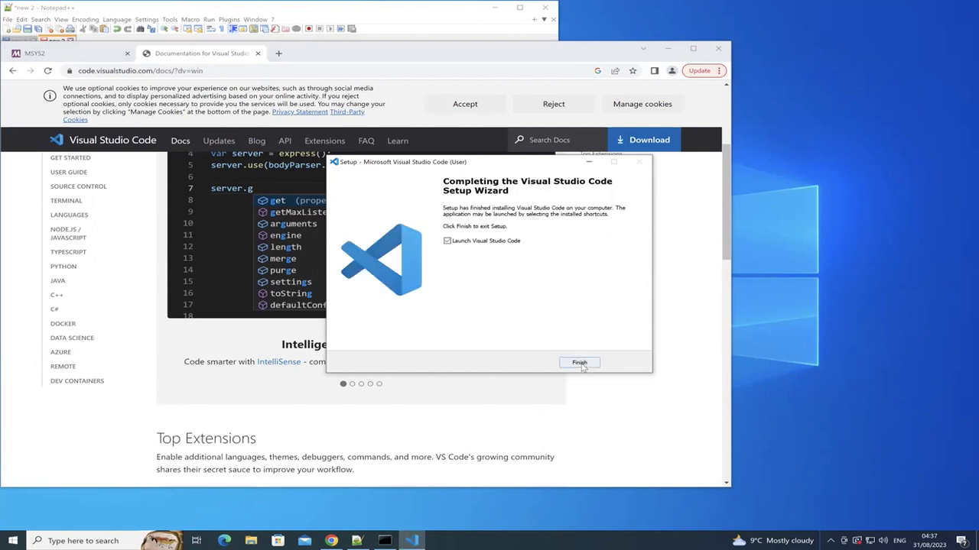
{"action": "left_click", "coordinate": [595, 367]}
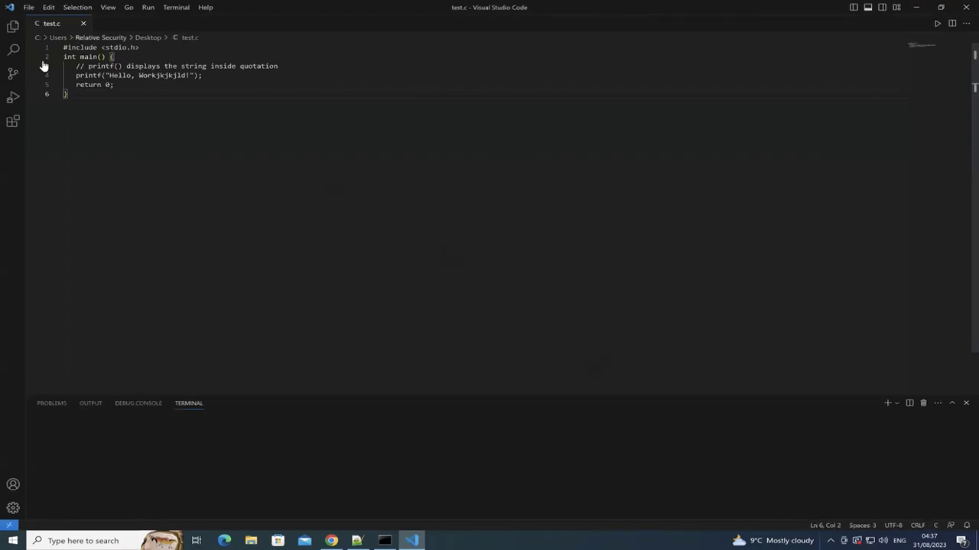
Show the Extensions view and close both the test.c editor and the terminal panel.
{"action": "left_click", "coordinate": [13, 121]}
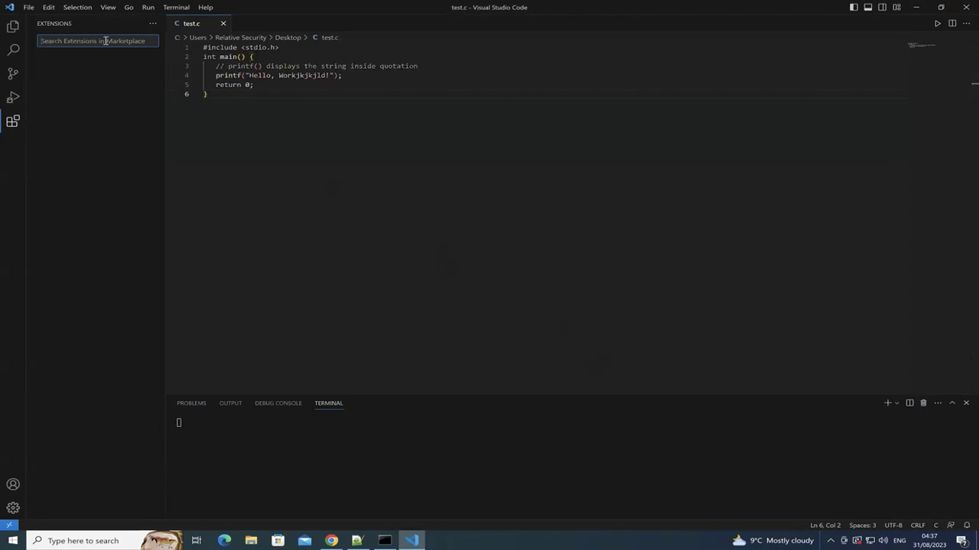
{"action": "key", "text": "ctrl+w"}
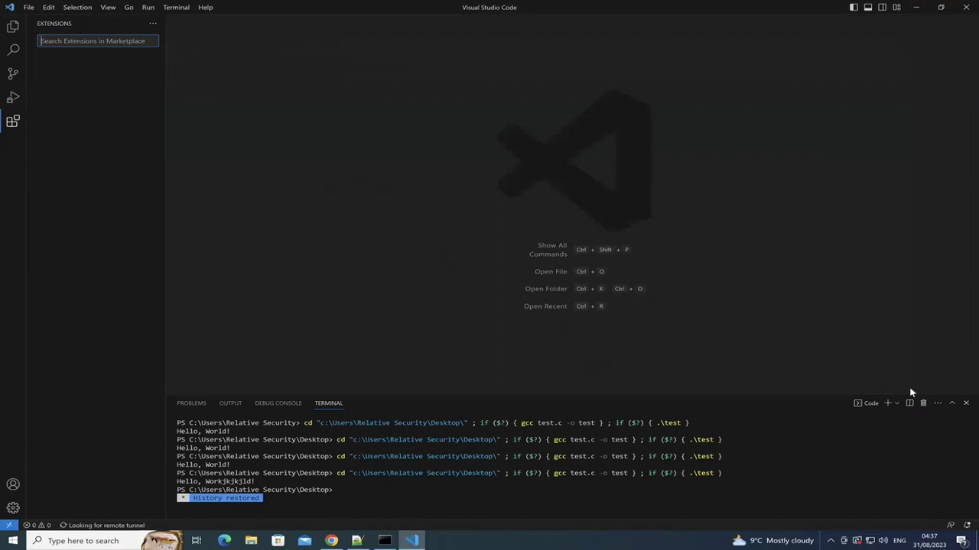
{"action": "left_click", "coordinate": [966, 403]}
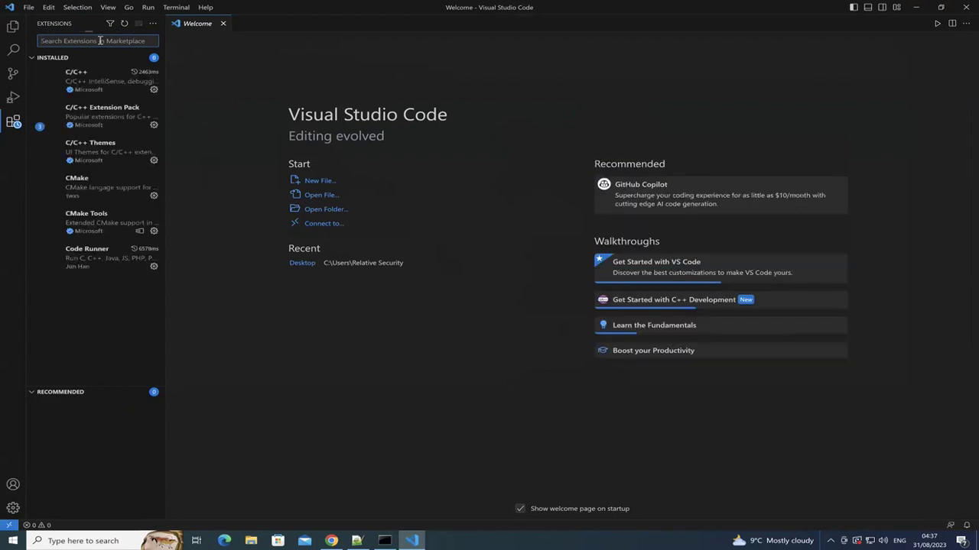
Examine the details pages of the installed C/C++, C/C++ Extension Pack and Code Runner extensions.
{"action": "left_click", "coordinate": [99, 81]}
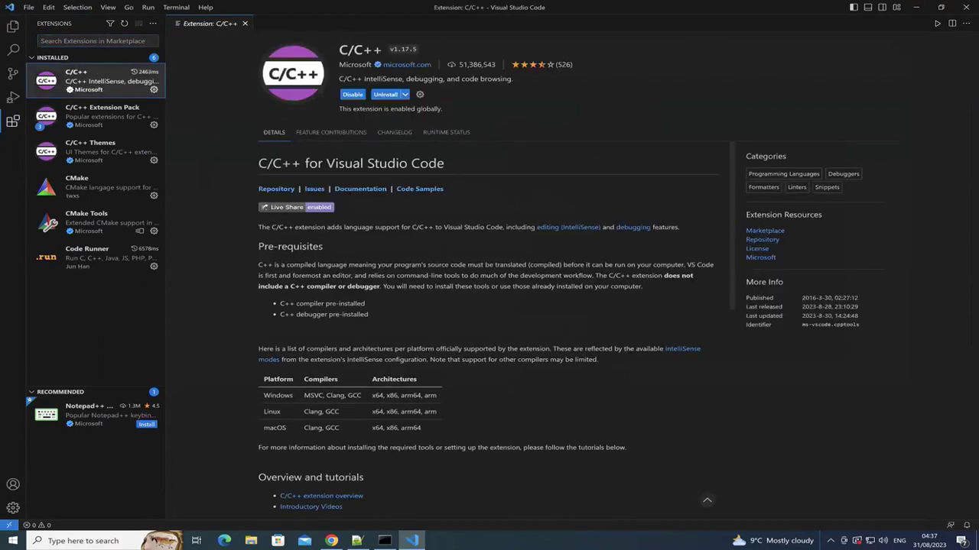
{"action": "left_click", "coordinate": [91, 41]}
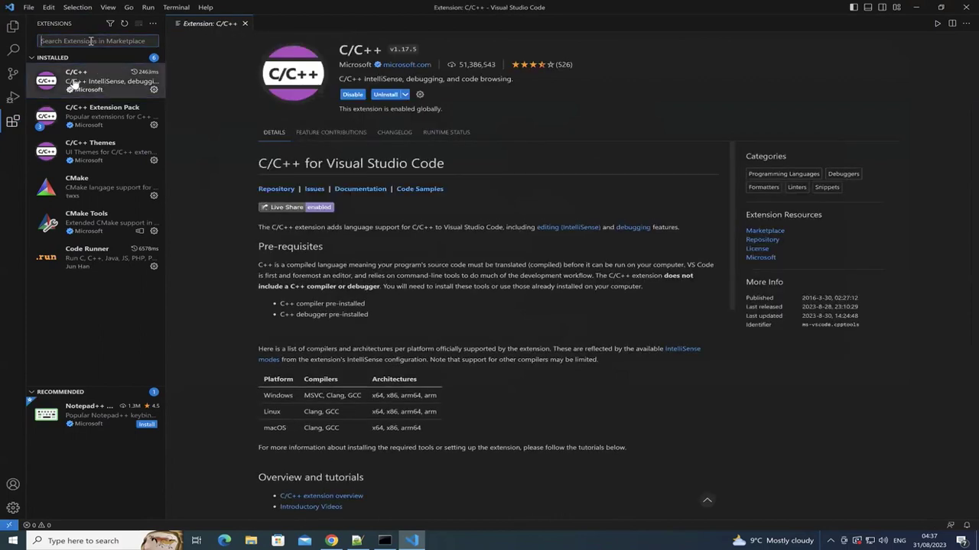
{"action": "mouse_move", "coordinate": [75, 86]}
{"action": "left_click", "coordinate": [88, 116]}
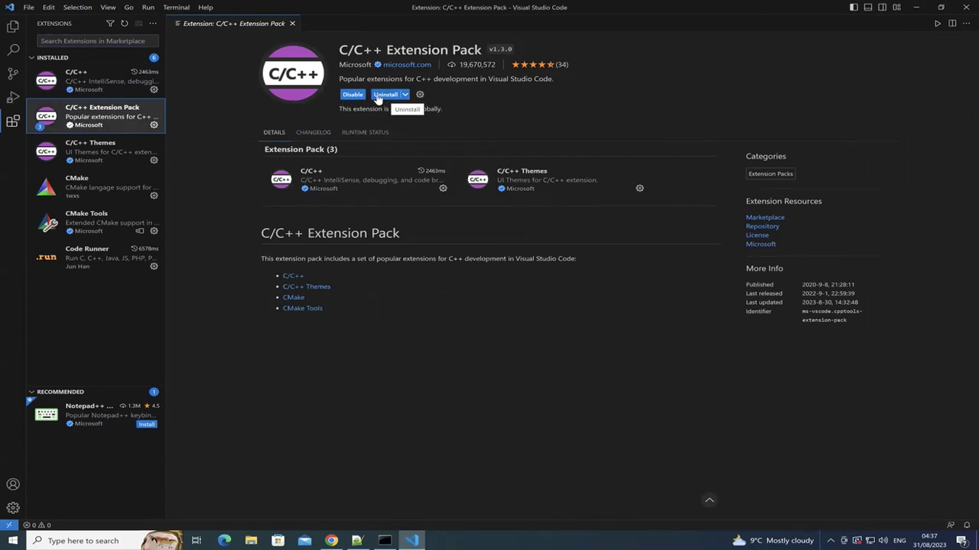
{"action": "left_click", "coordinate": [97, 262]}
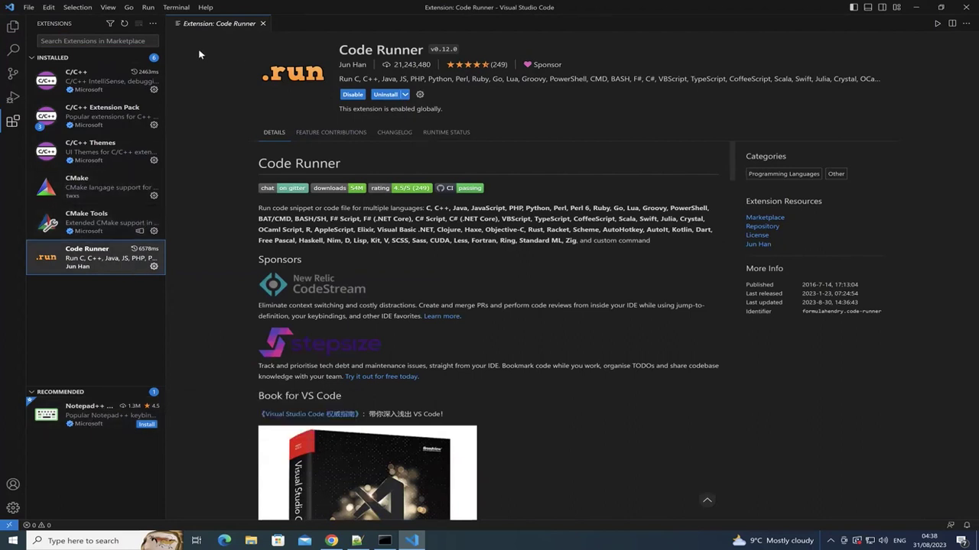
{"action": "left_click", "coordinate": [29, 7]}
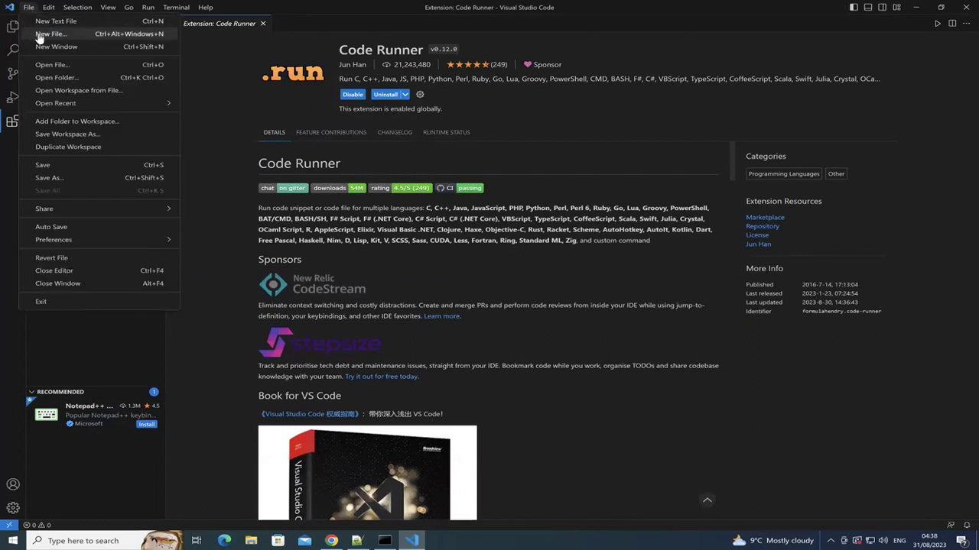
{"action": "left_click", "coordinate": [42, 35]}
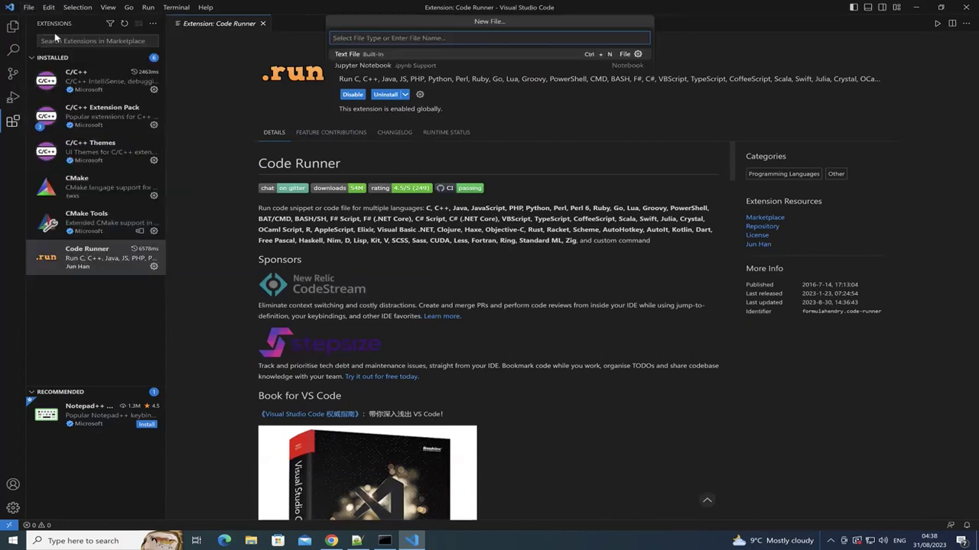
{"action": "key", "text": "Escape"}
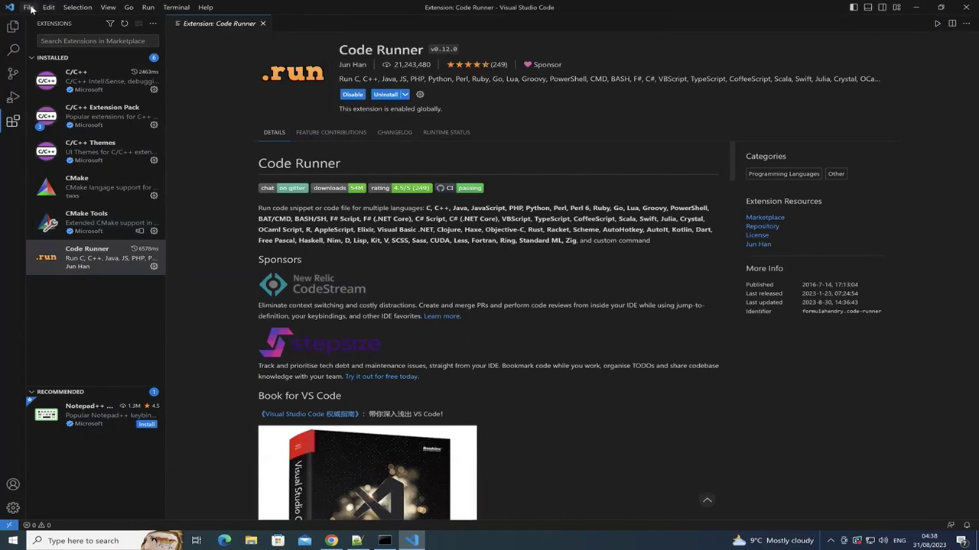
Open the file test.c from the Desktop folder.
{"action": "left_click", "coordinate": [29, 7]}
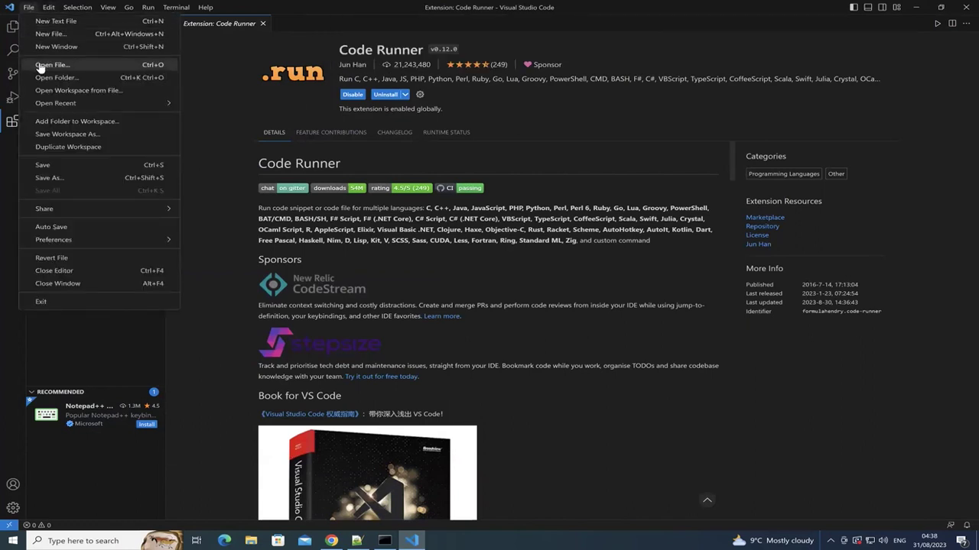
{"action": "key", "text": "Escape"}
{"action": "key", "text": "ctrl+o"}
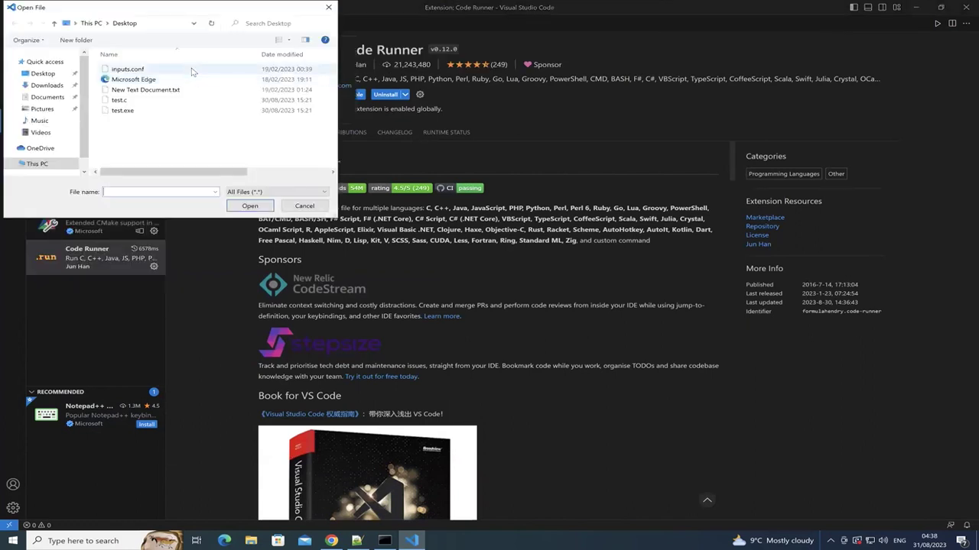
{"action": "double_click", "coordinate": [116, 100]}
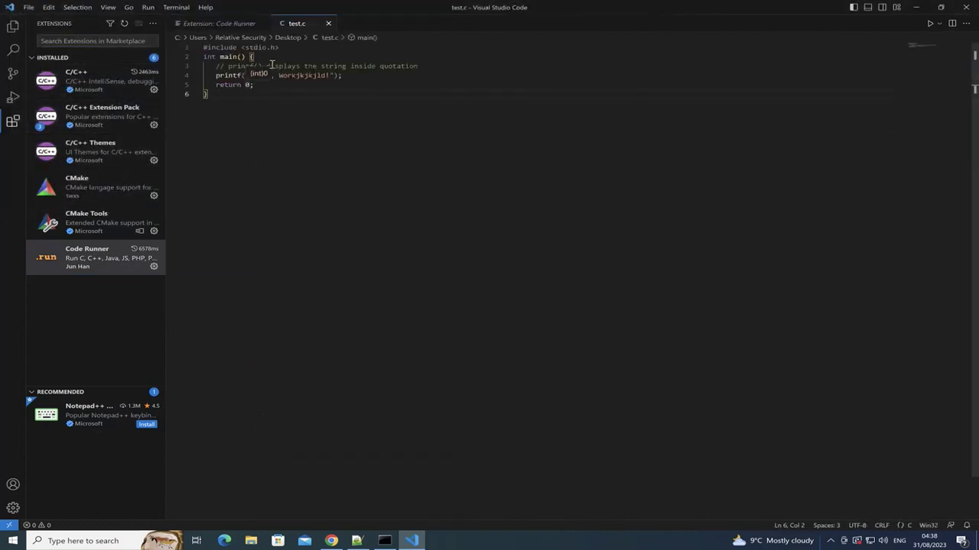
Correct the misspelled printf string on line 4 of test.c to "Hello, World!".
{"action": "left_click", "coordinate": [320, 77]}
{"action": "key", "text": "BackSpace"}
{"action": "key", "text": "BackSpace"}
{"action": "key", "text": "BackSpace"}
{"action": "key", "text": "BackSpace"}
{"action": "key", "text": "BackSpace"}
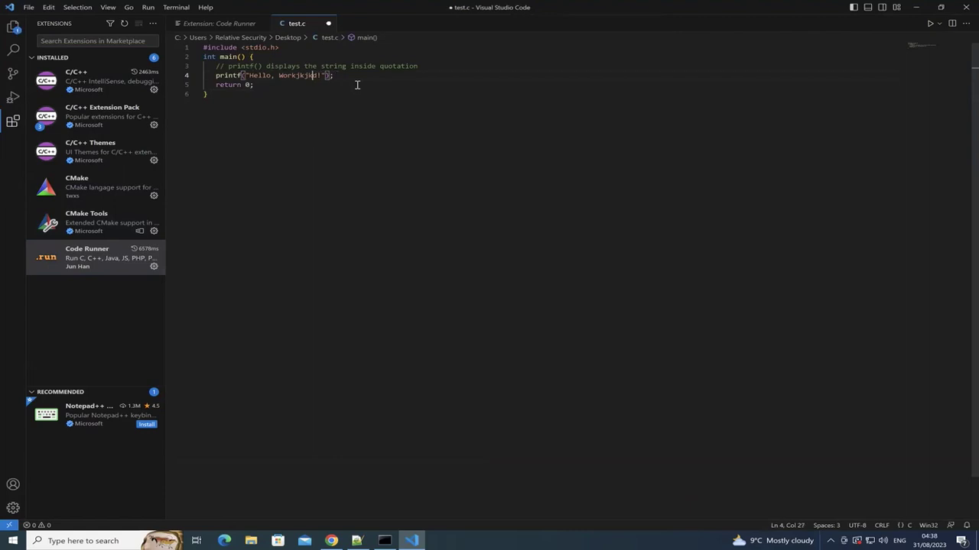
{"action": "key", "text": "BackSpace"}
{"action": "key", "text": "BackSpace"}
{"action": "type", "text": "l"}
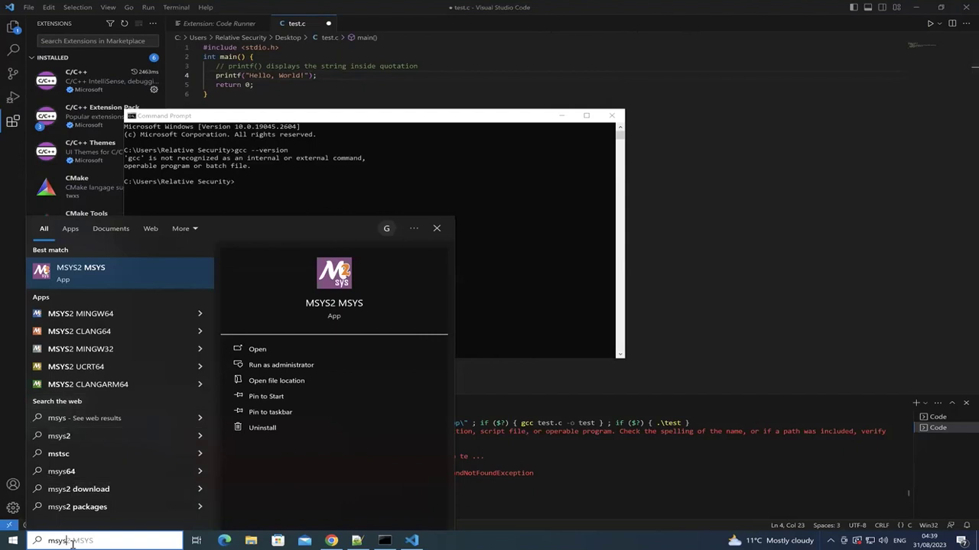
Start the MSYS2 MINGW64 shell and query the compiler version with gcc --version.
{"action": "left_click", "coordinate": [98, 315]}
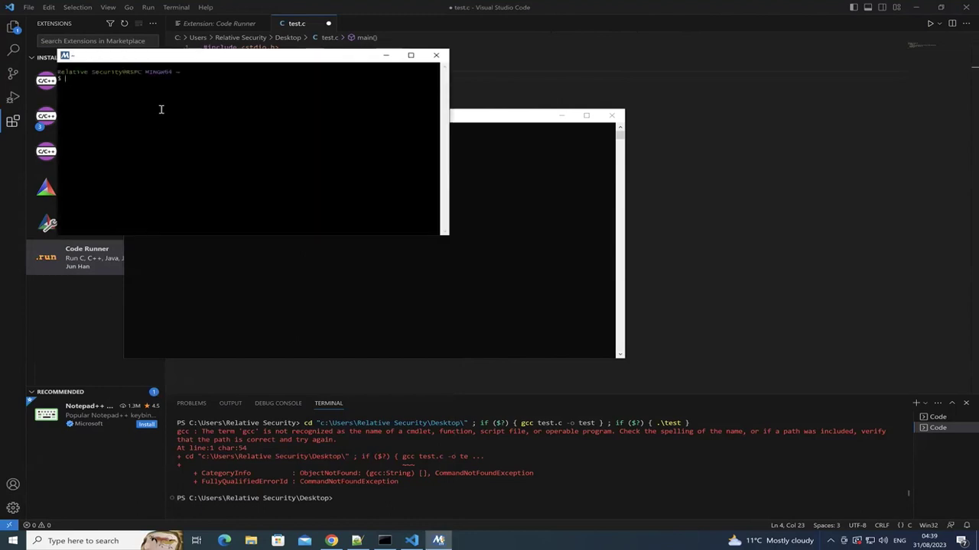
{"action": "type", "text": "gcc --version"}
{"action": "key", "text": "Return"}
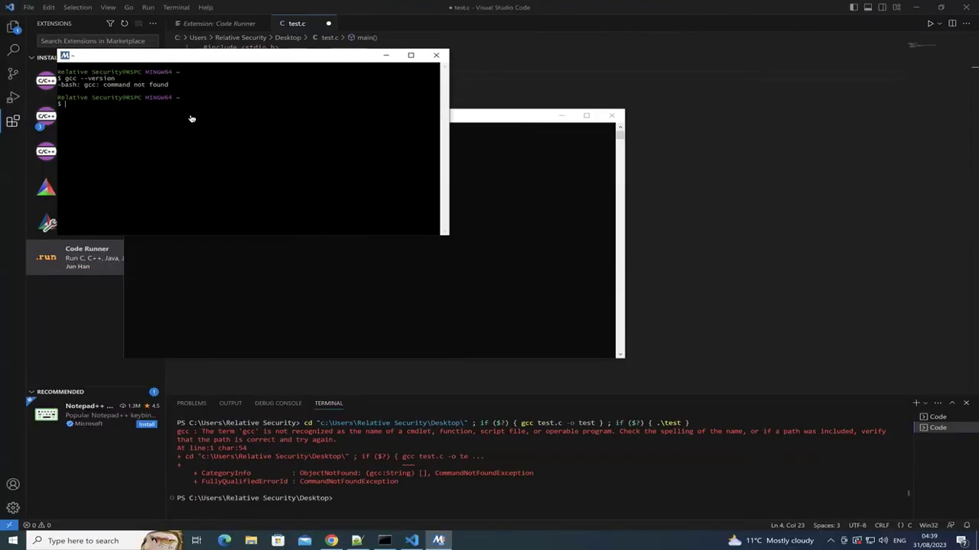
Install the GCC compiler in the MINGW64 shell with pacman -S mingw-w64-x86_64-gcc and approve the installation.
{"action": "right_click", "coordinate": [153, 152]}
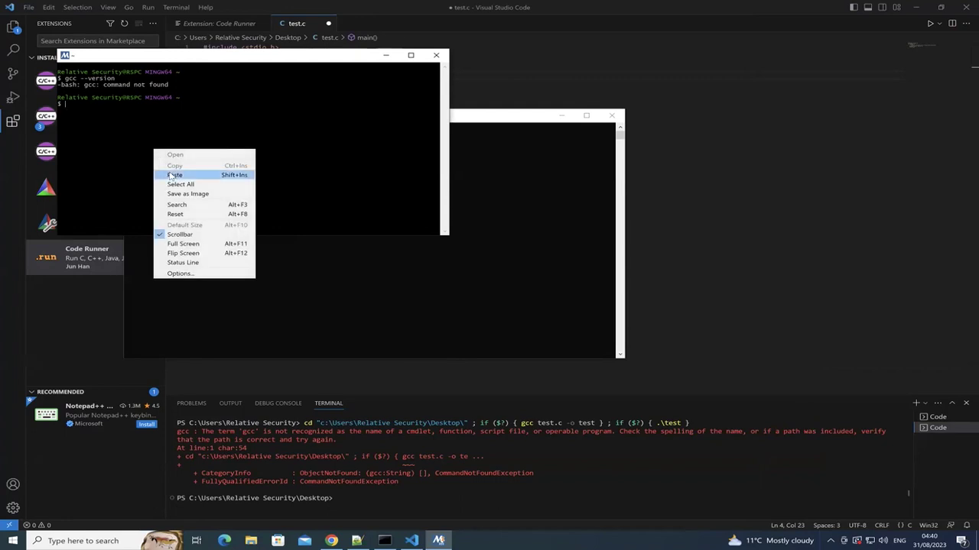
{"action": "left_click", "coordinate": [170, 174]}
{"action": "key", "text": "Return"}
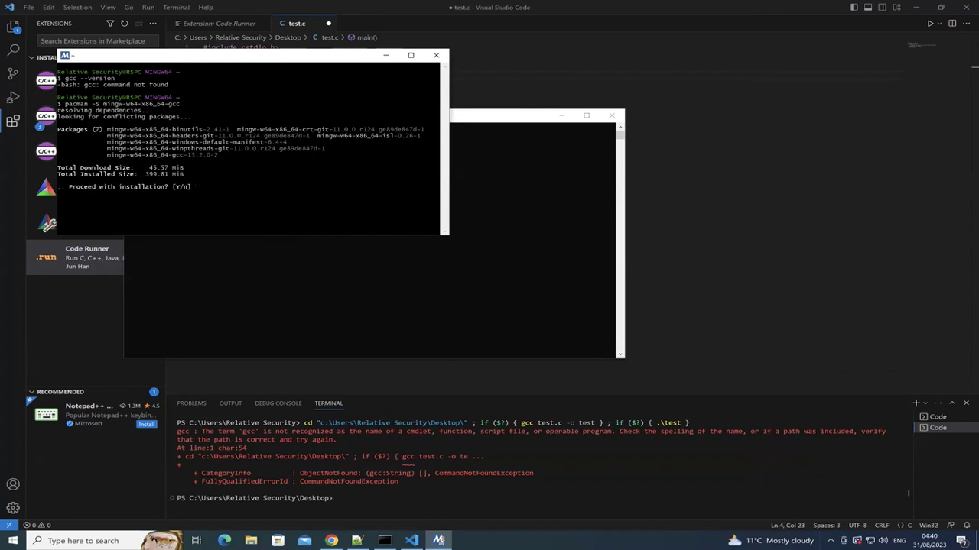
{"action": "type", "text": "Y"}
{"action": "key", "text": "Return"}
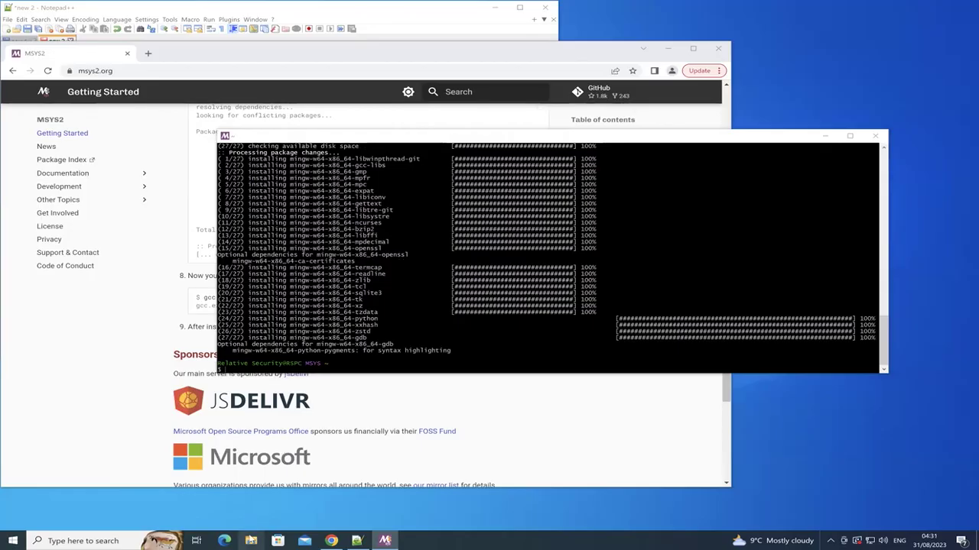
Open the folder C:\msys64\mingw64\bin in File Explorer.
{"action": "left_click", "coordinate": [250, 541]}
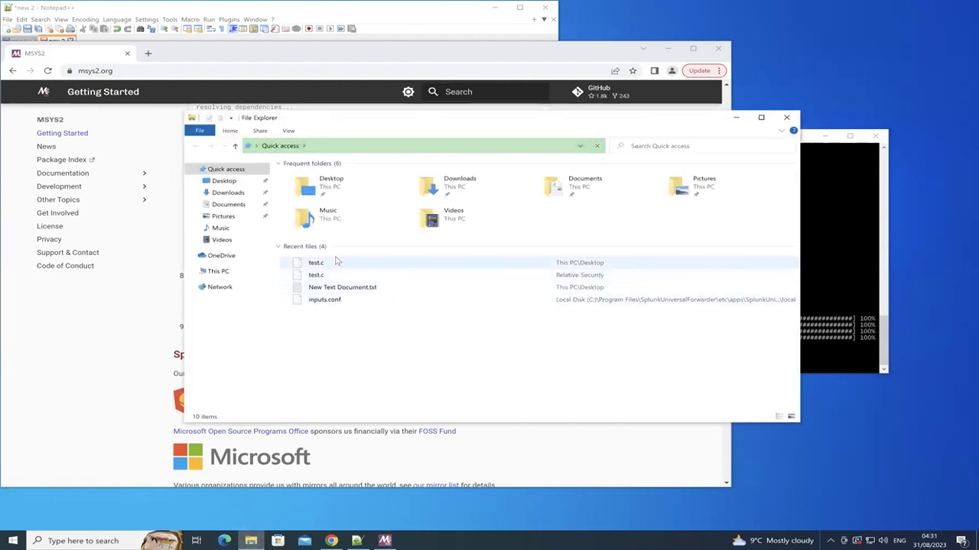
{"action": "left_click", "coordinate": [219, 271]}
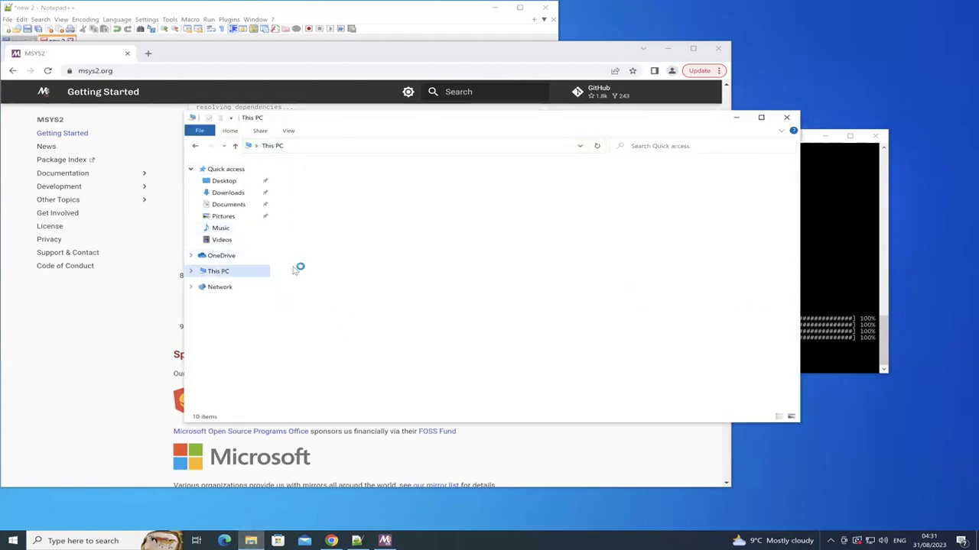
{"action": "double_click", "coordinate": [312, 273]}
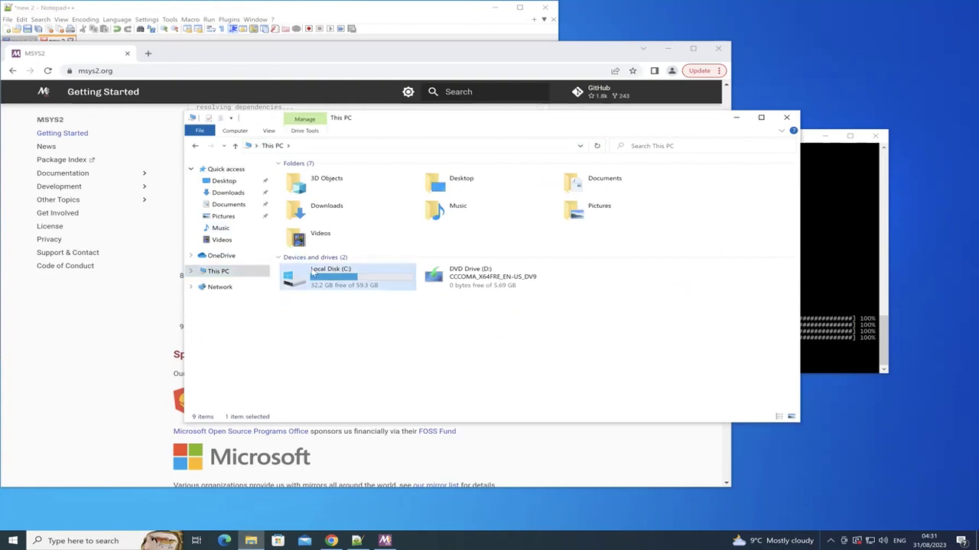
{"action": "double_click", "coordinate": [305, 187]}
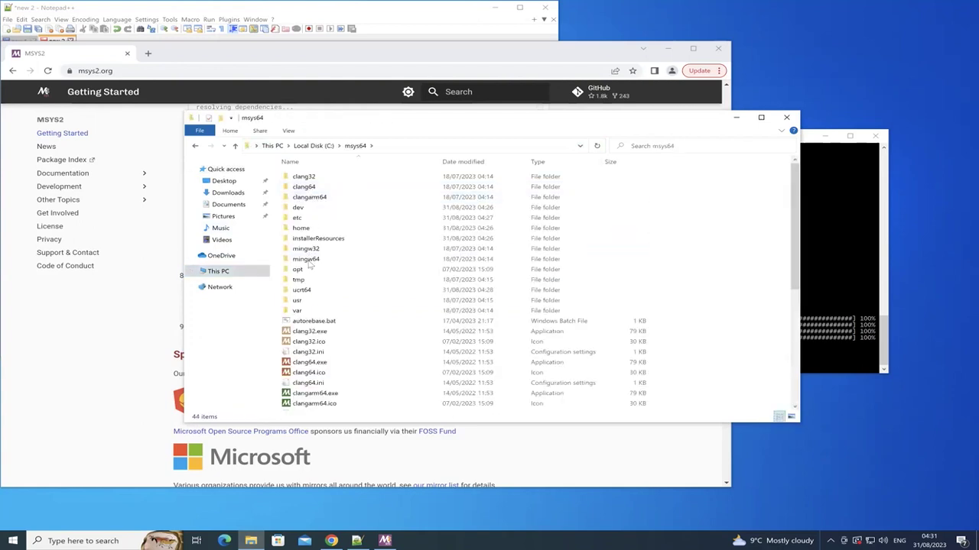
{"action": "double_click", "coordinate": [307, 260]}
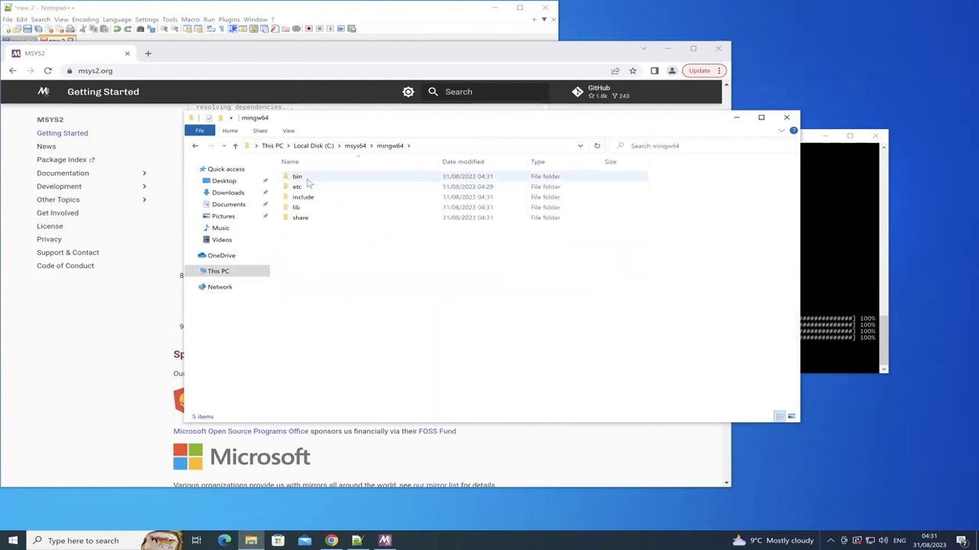
{"action": "double_click", "coordinate": [306, 179]}
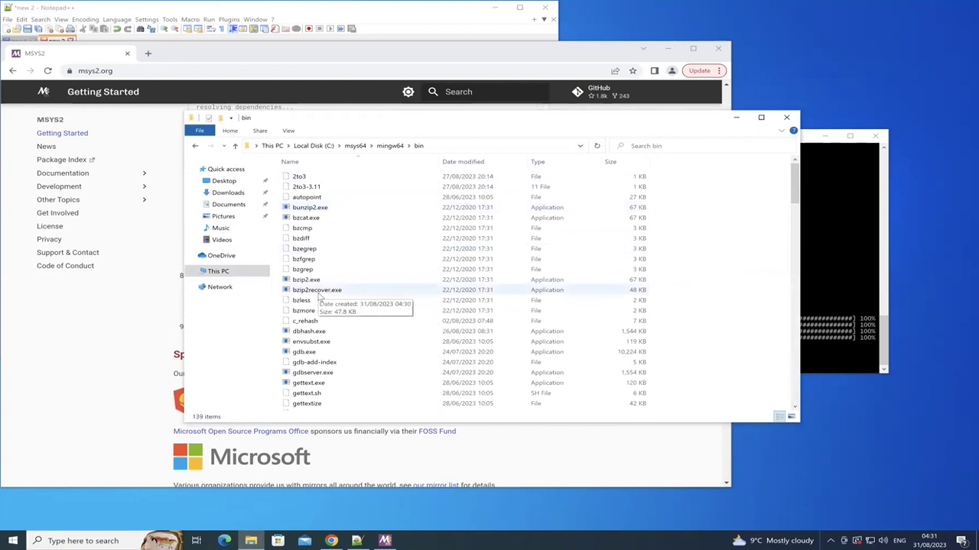
Copy the full path of the mingw64 bin folder, C:\msys64\mingw64\bin.
{"action": "scroll", "coordinate": [310, 287], "scroll_direction": "down", "scroll_amount": 12}
{"action": "left_click", "coordinate": [451, 147]}
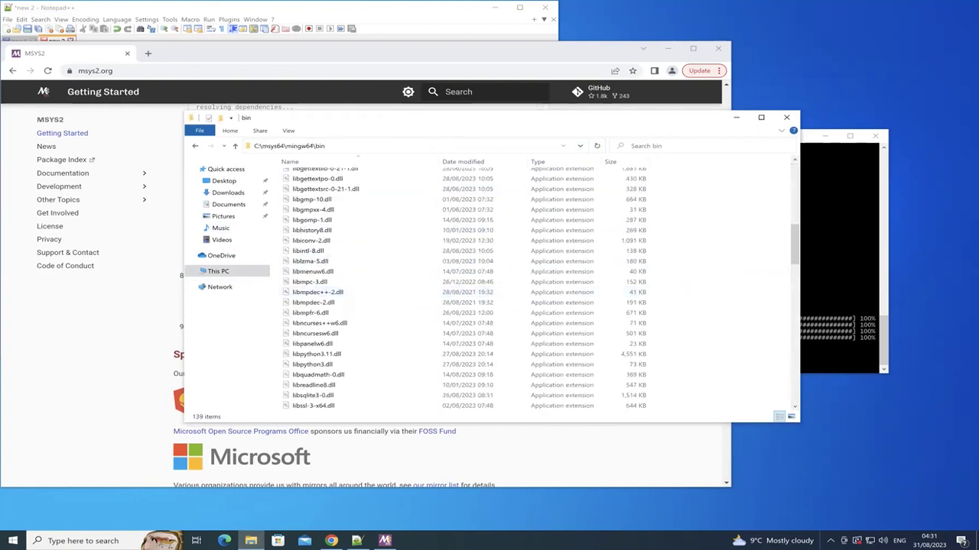
{"action": "right_click", "coordinate": [437, 147]}
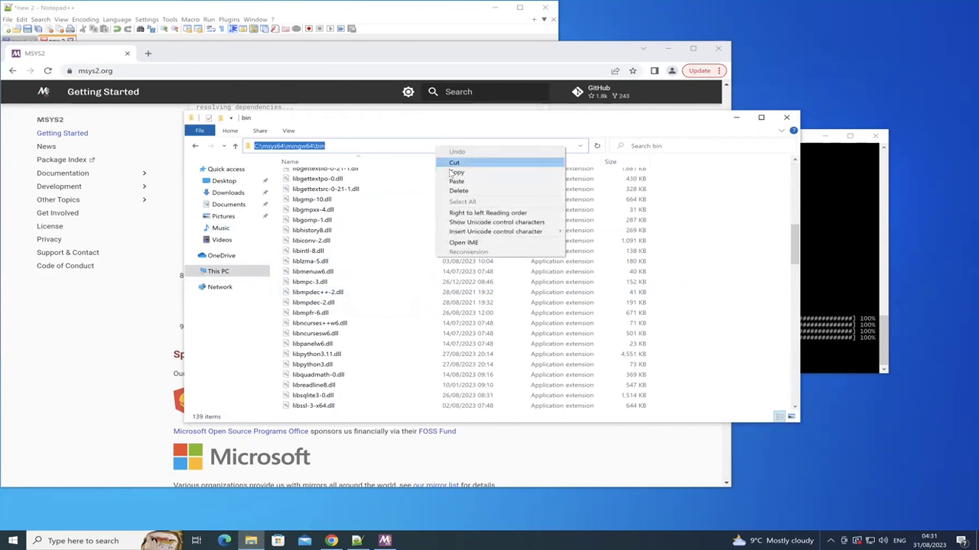
{"action": "left_click", "coordinate": [454, 172]}
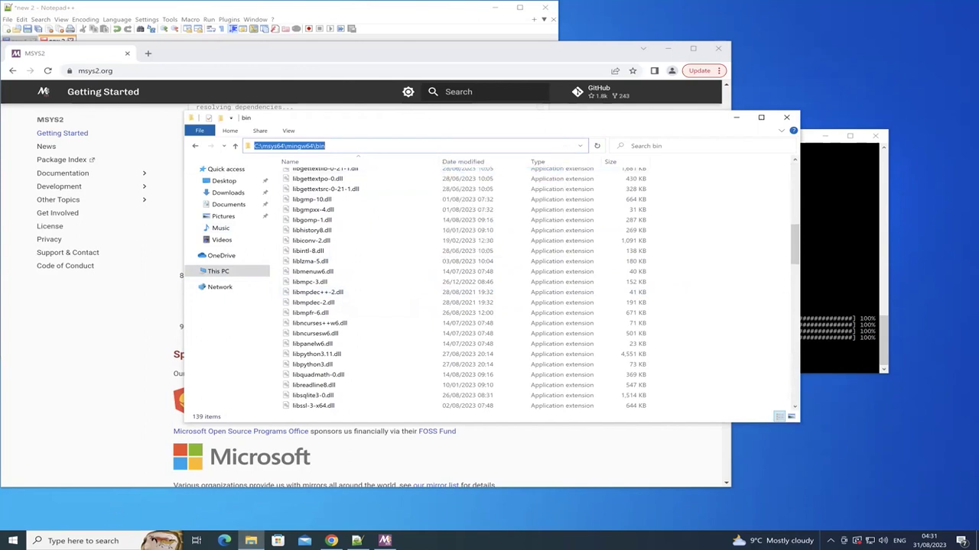
Find the system environment variables settings through Windows search and open the Environment Variables dialog.
{"action": "left_click", "coordinate": [105, 539]}
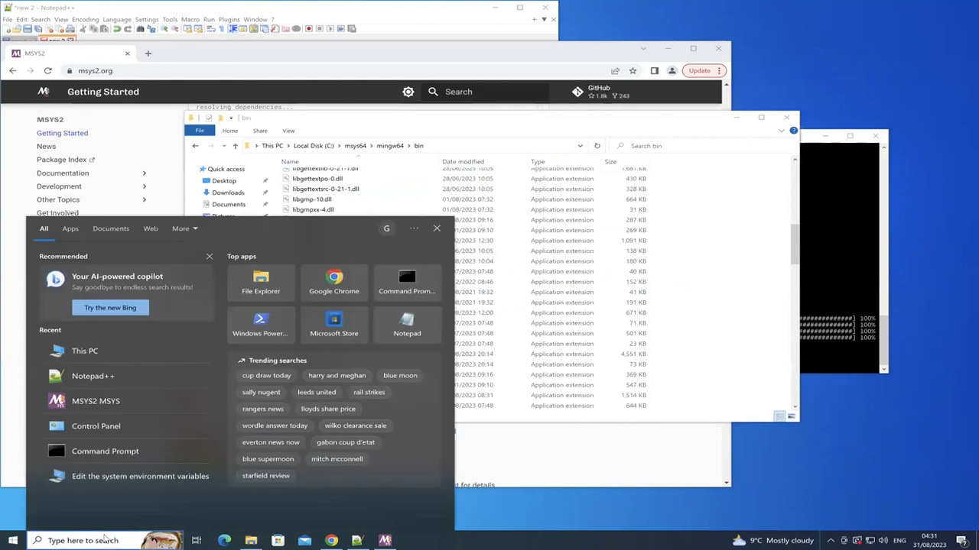
{"action": "type", "text": "en"}
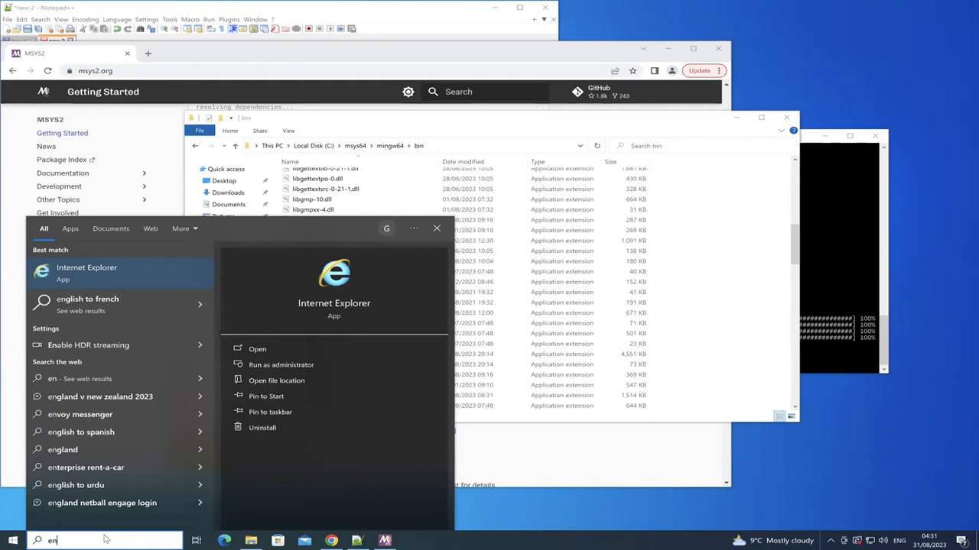
{"action": "type", "text": "viron"}
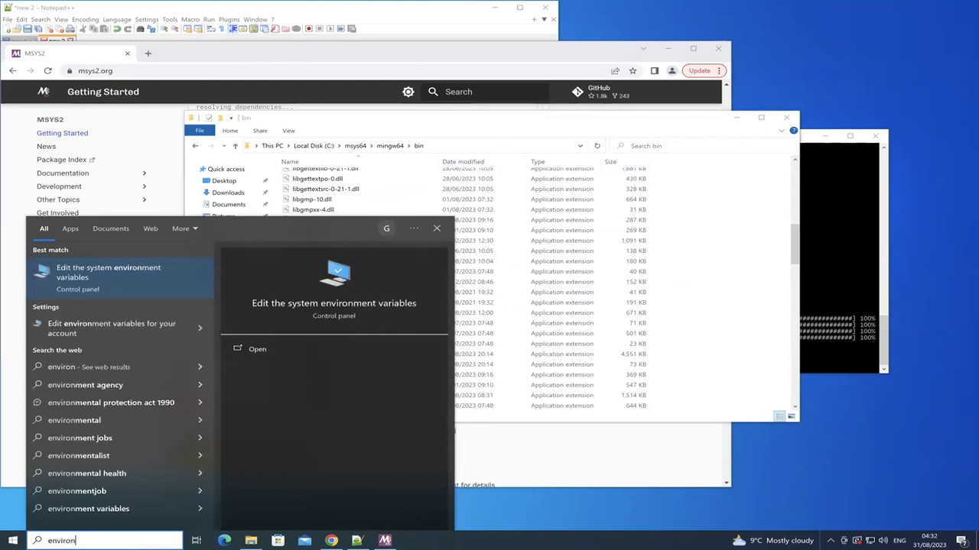
{"action": "left_click", "coordinate": [88, 287]}
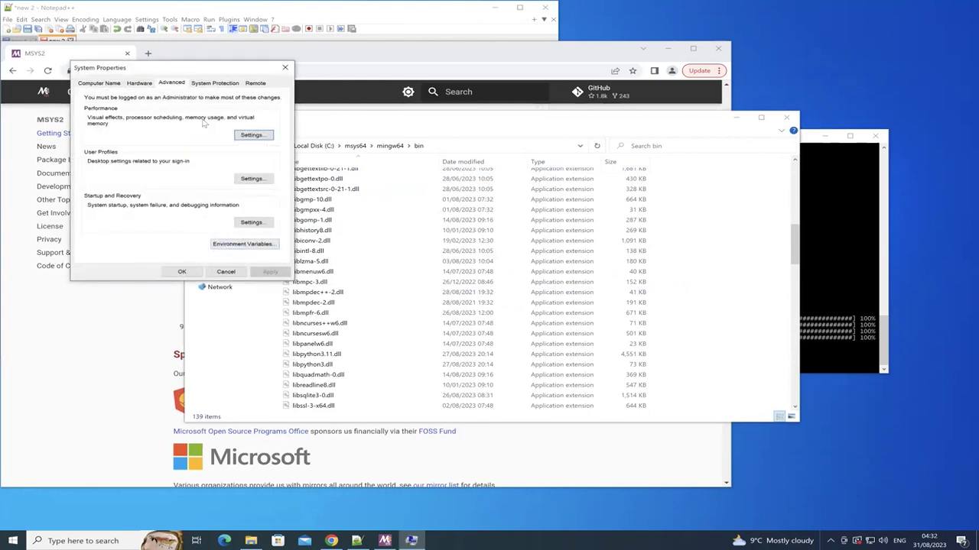
{"action": "left_click", "coordinate": [223, 246]}
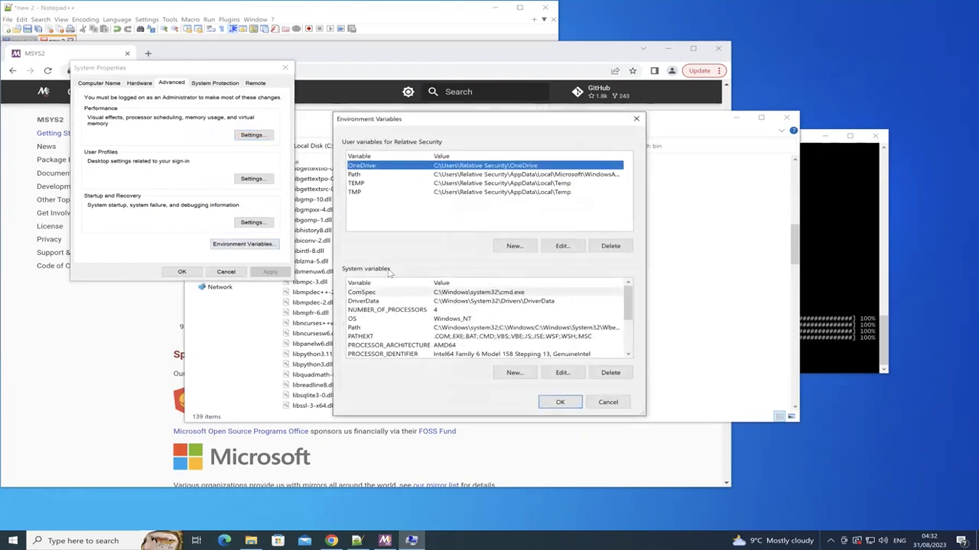
Add the copied path C:\msys64\mingw64\bin as a new entry in the system Path variable.
{"action": "left_click", "coordinate": [515, 372]}
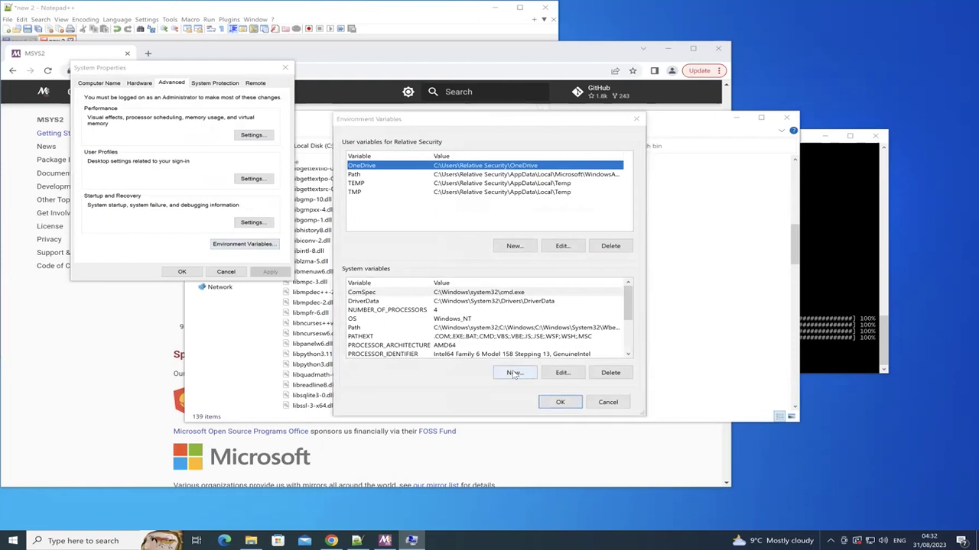
{"action": "left_click", "coordinate": [609, 292]}
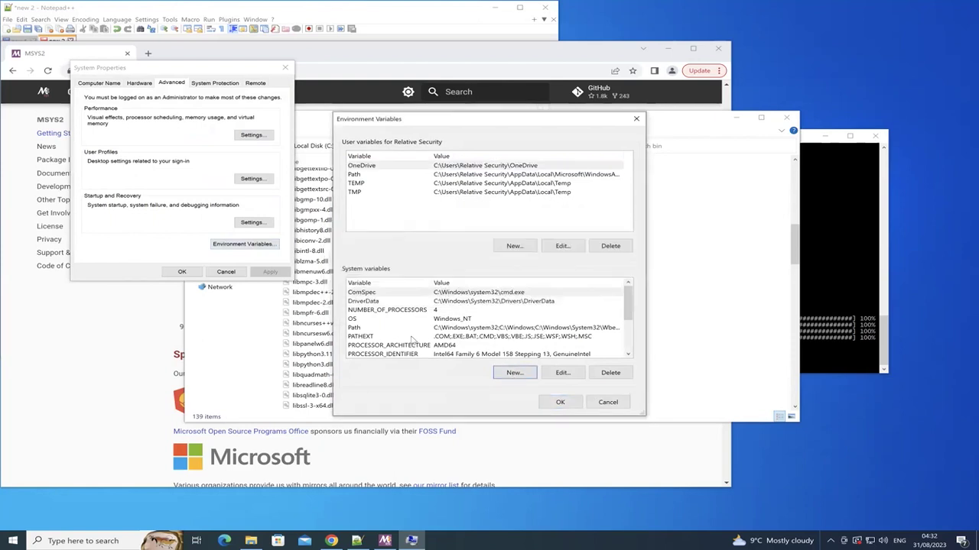
{"action": "left_click", "coordinate": [442, 327]}
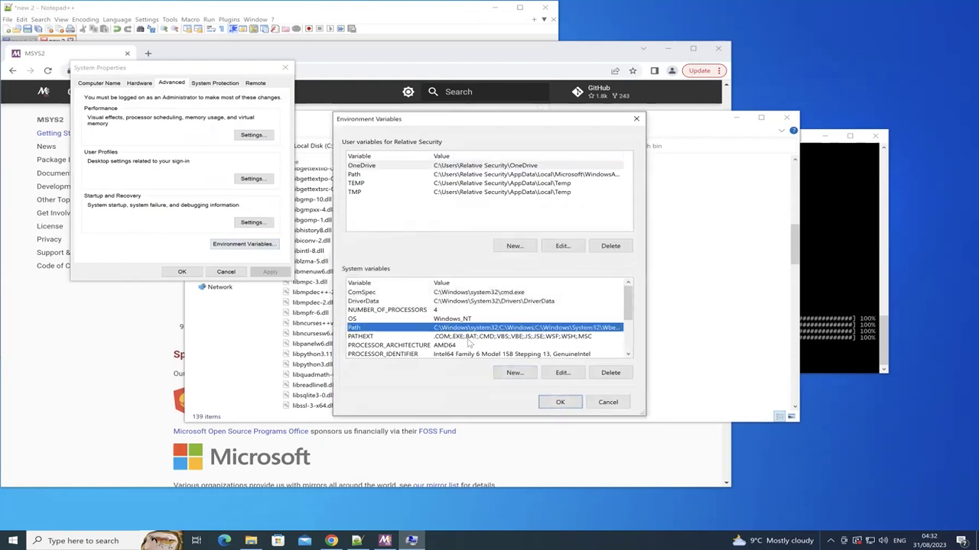
{"action": "left_click", "coordinate": [561, 372]}
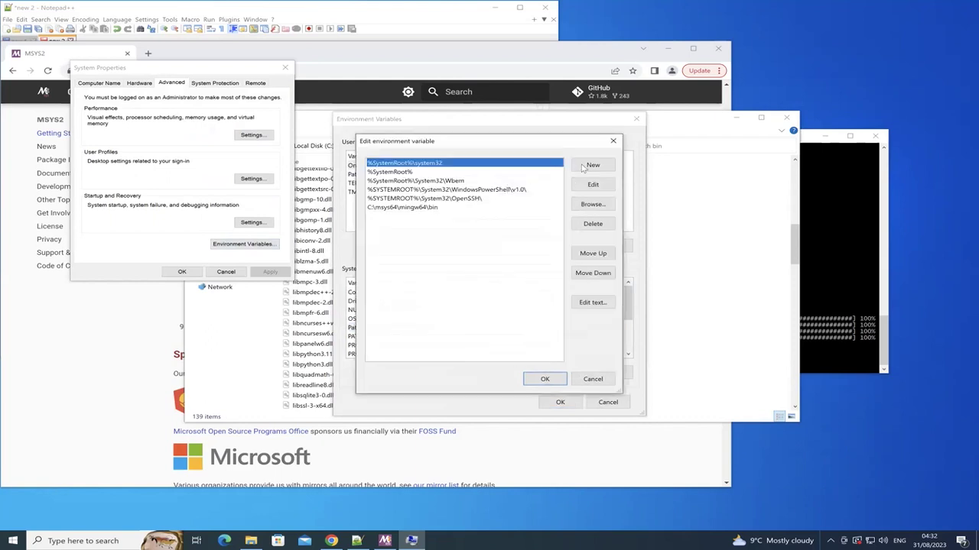
{"action": "left_click", "coordinate": [591, 165]}
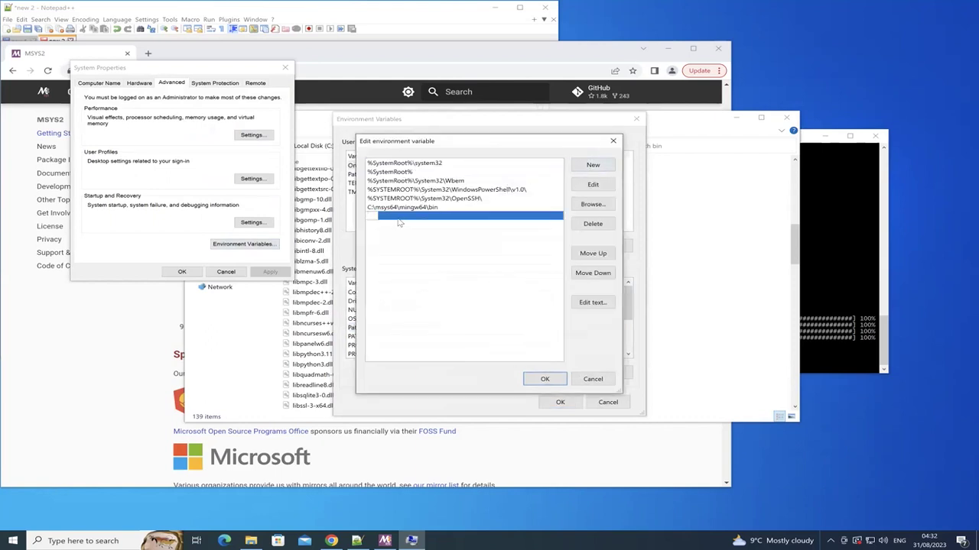
{"action": "key", "text": "ctrl+v"}
{"action": "left_click", "coordinate": [486, 255]}
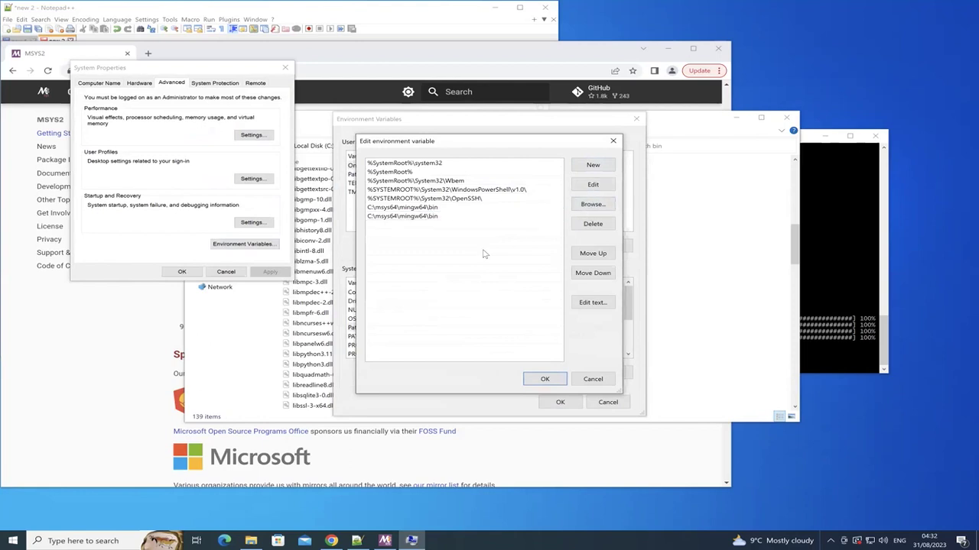
Delete the duplicate C:\msys64\mingw64\bin entry from the system Path variable and accept all the open settings dialogs.
{"action": "left_click", "coordinate": [435, 218]}
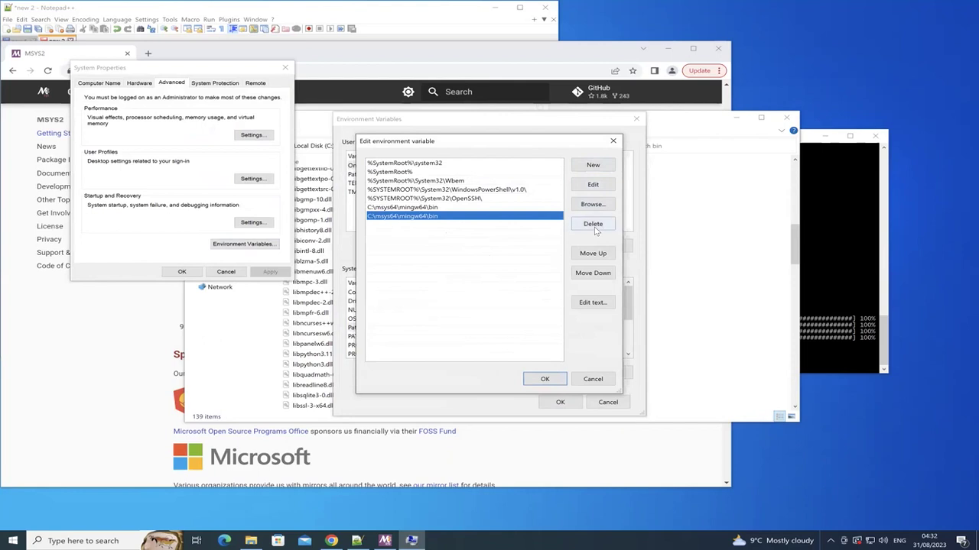
{"action": "left_click", "coordinate": [594, 224]}
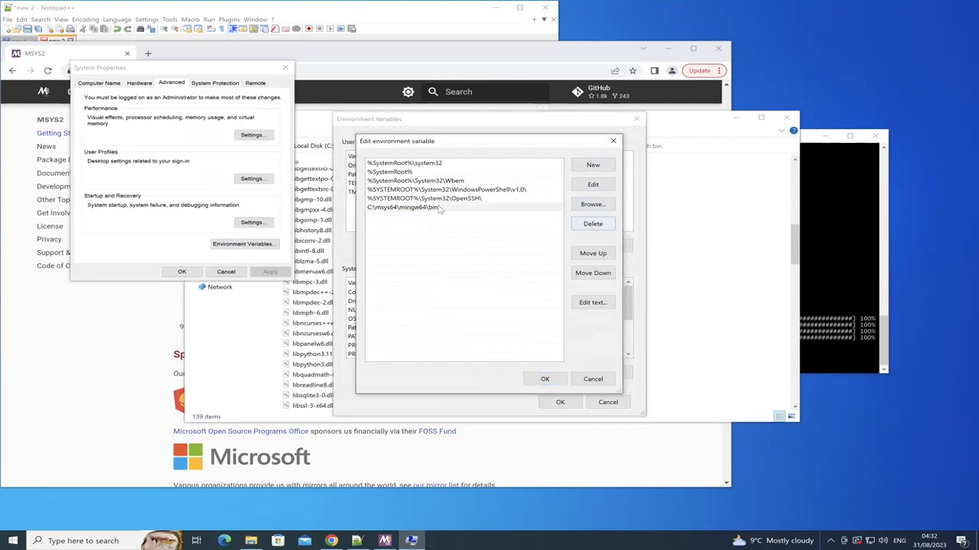
{"action": "left_click", "coordinate": [542, 380]}
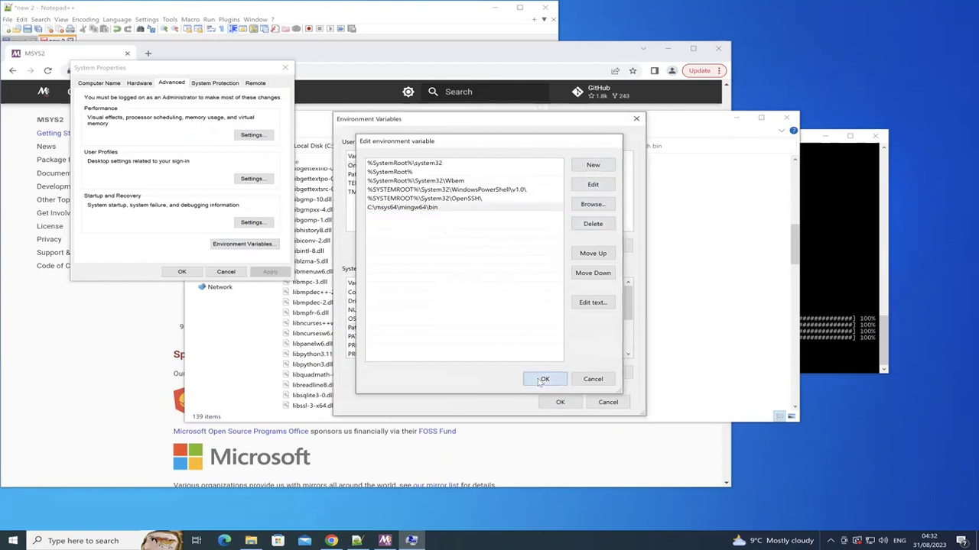
{"action": "left_click", "coordinate": [558, 402]}
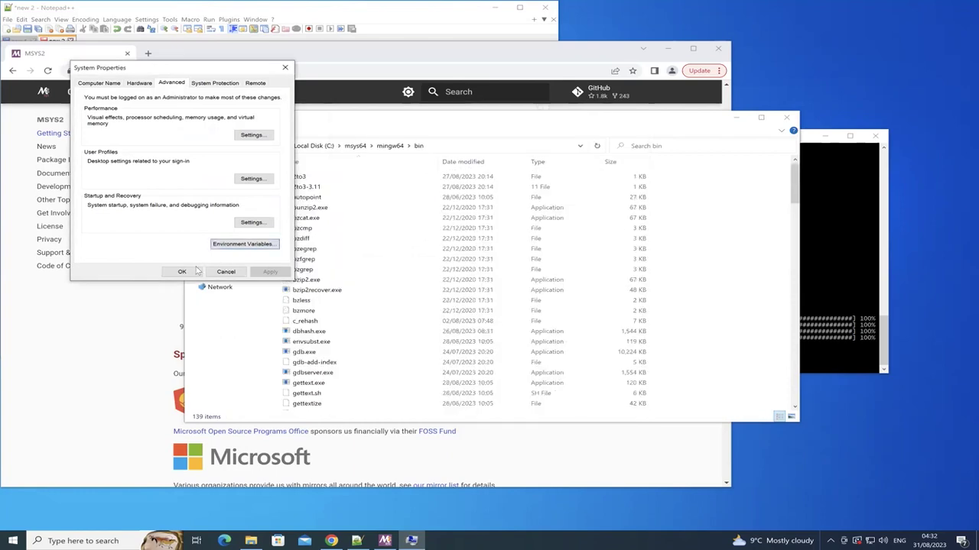
{"action": "left_click", "coordinate": [182, 272]}
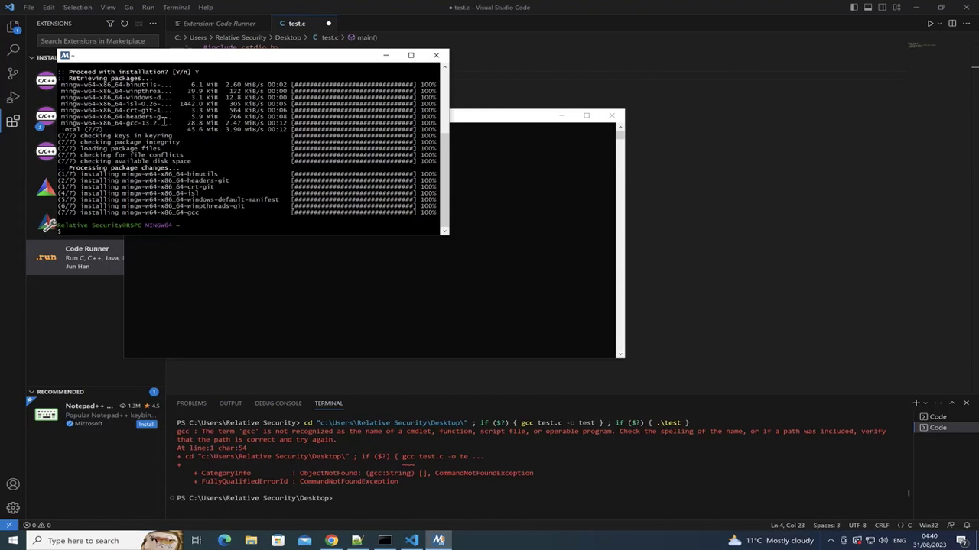
Install the GDB debugger in the MINGW64 shell with pacman -S mingw-w64-x86_64-gdb and approve the installation.
{"action": "right_click", "coordinate": [231, 233]}
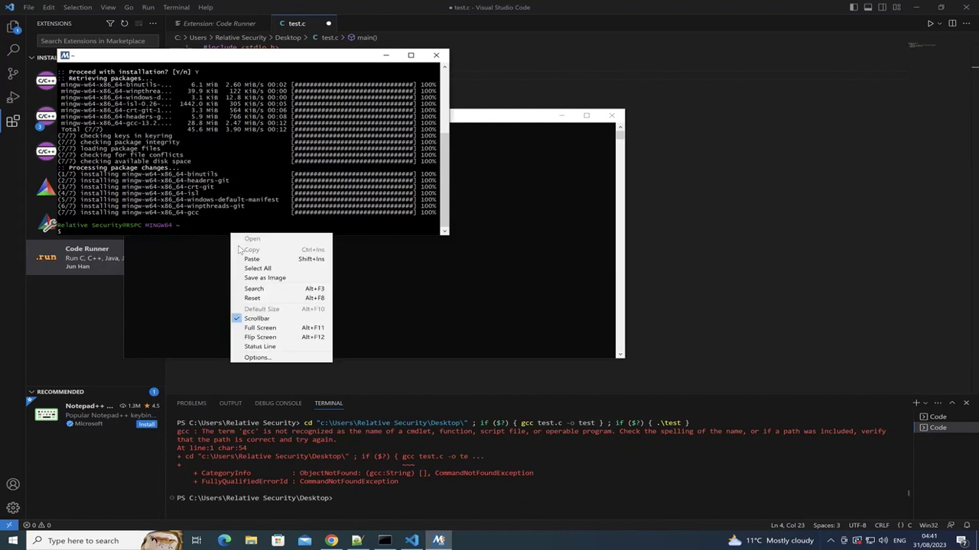
{"action": "left_click", "coordinate": [245, 259]}
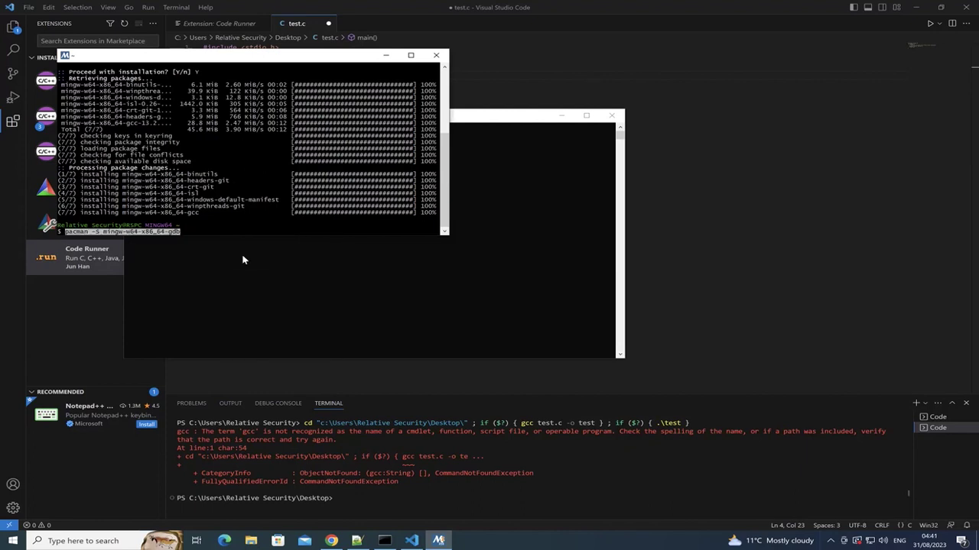
{"action": "key", "text": "Return"}
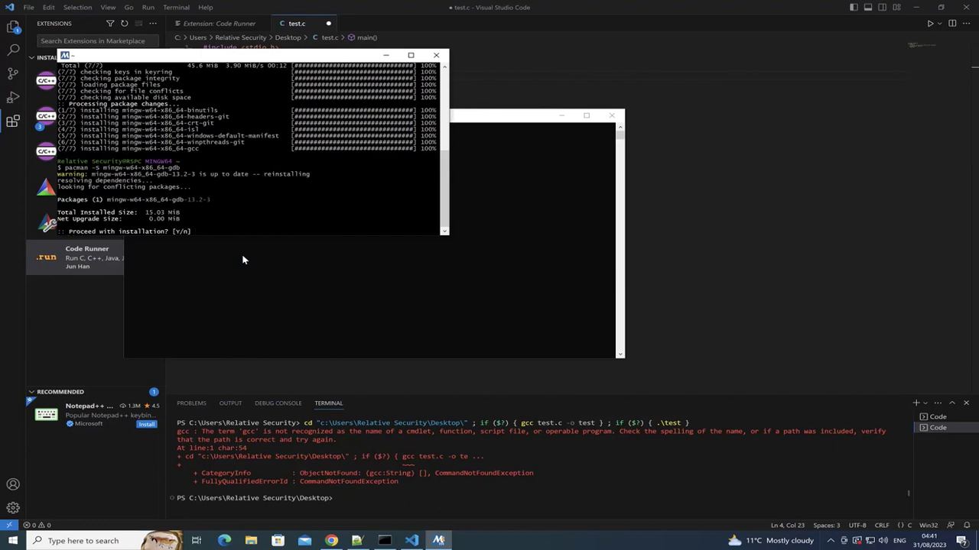
{"action": "type", "text": "Y"}
{"action": "key", "text": "Return"}
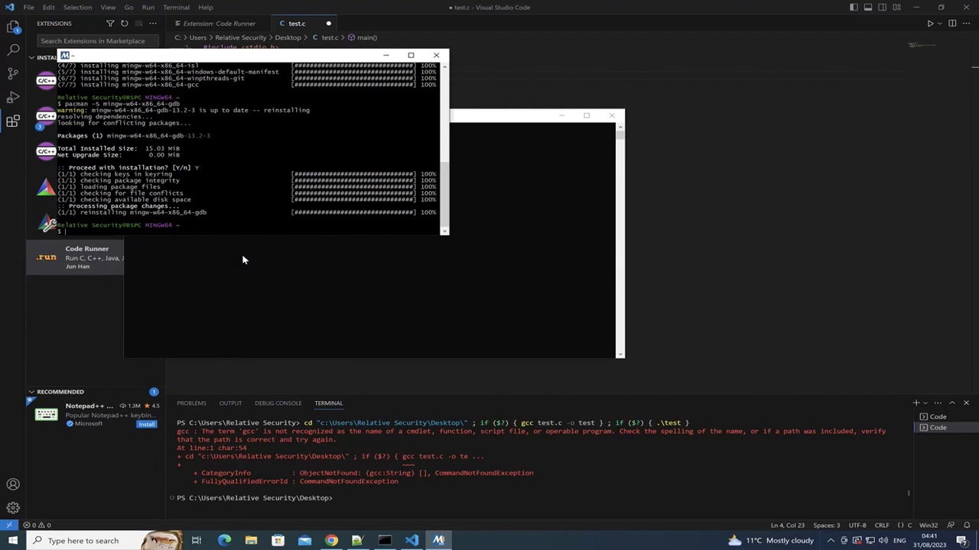
Try to query the compiler version in the MINGW64 shell with gcc -version.
{"action": "type", "text": "gcc -version"}
{"action": "key", "text": "Return"}
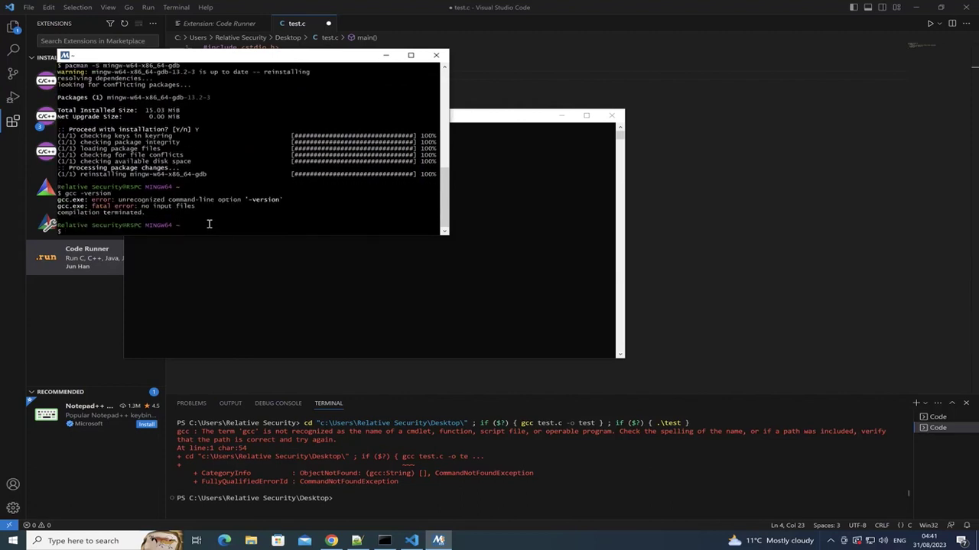
Correct the previous shell command to gcc --version and run it to check the compiler version.
{"action": "key", "text": "Up"}
{"action": "key", "text": "Left"}
{"action": "key", "text": "Left"}
{"action": "key", "text": "Left"}
{"action": "key", "text": "Left"}
{"action": "key", "text": "Left"}
{"action": "key", "text": "Left"}
{"action": "key", "text": "Left"}
{"action": "type", "text": "-"}
{"action": "key", "text": "Return"}
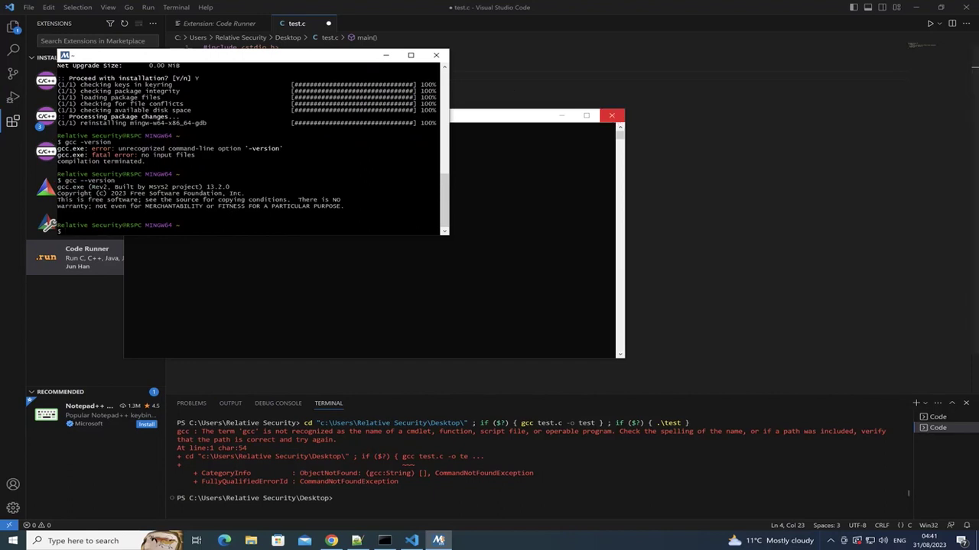
Close both open console windows and run test.c in Visual Studio Code with the Run Code option.
{"action": "left_click", "coordinate": [613, 115]}
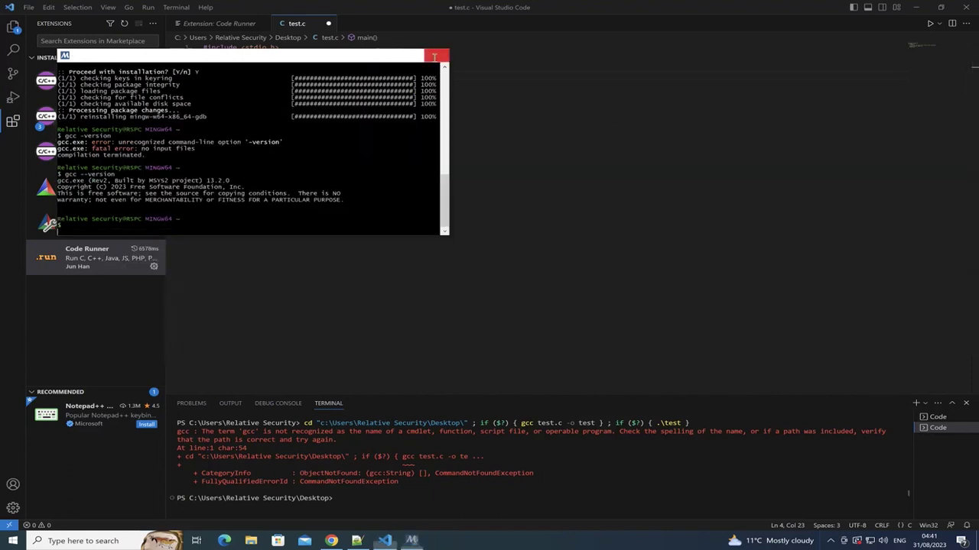
{"action": "left_click", "coordinate": [436, 56]}
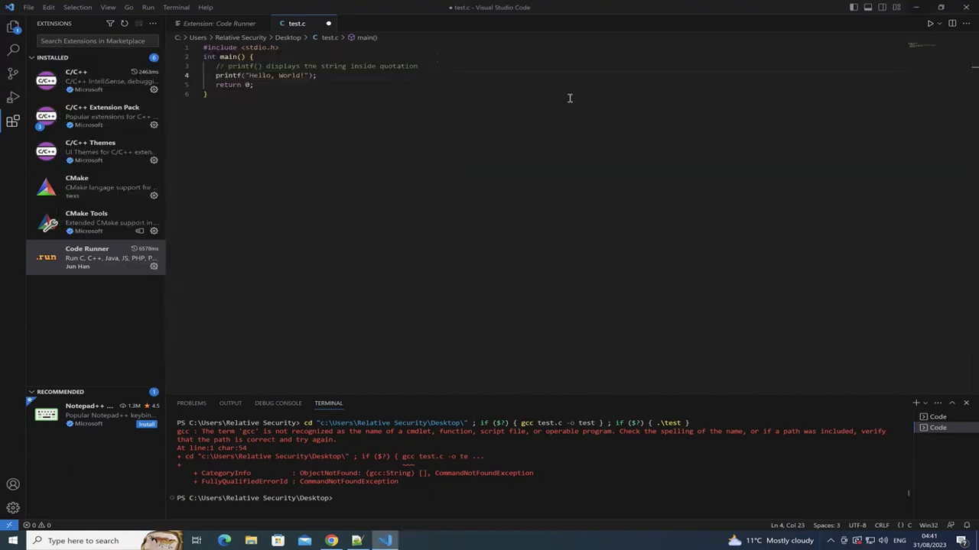
{"action": "left_click", "coordinate": [938, 25]}
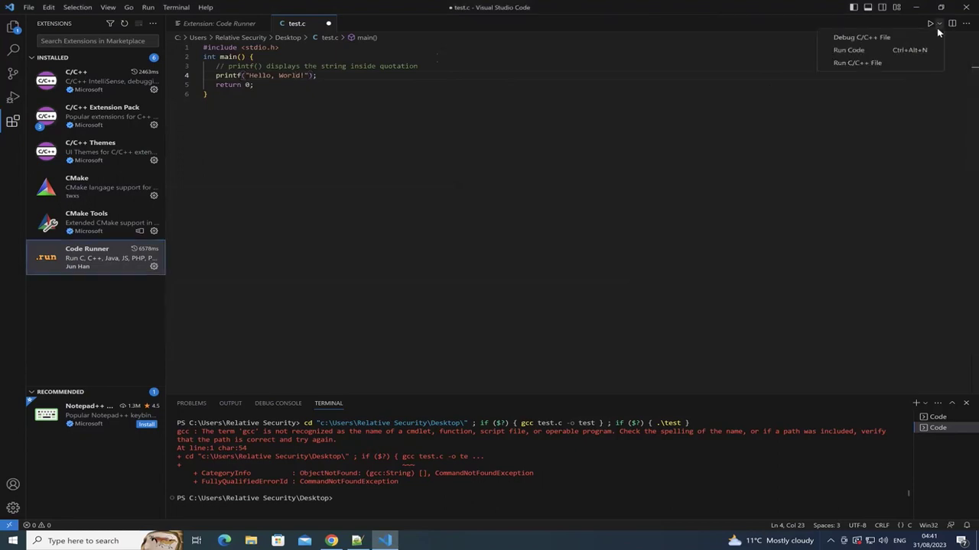
{"action": "left_click", "coordinate": [900, 50]}
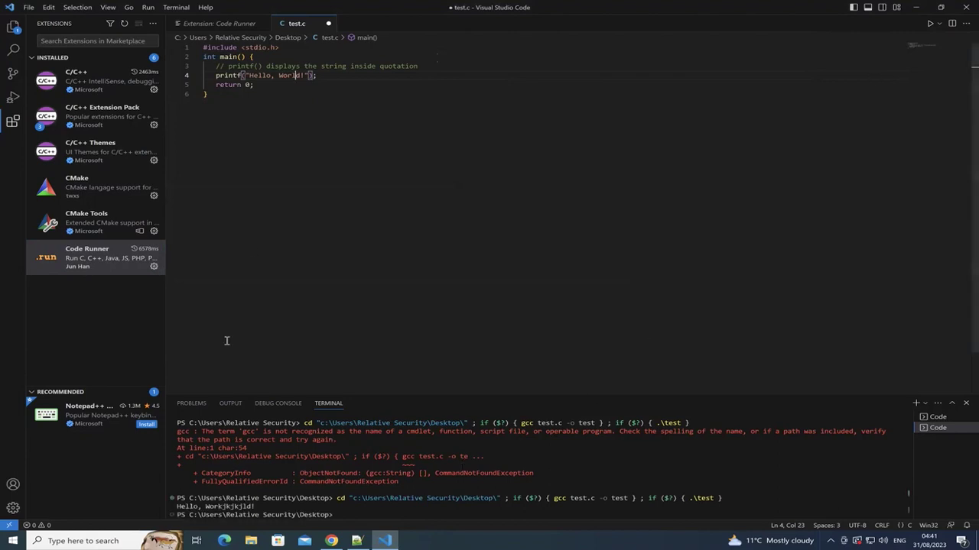
Save test.c and run it again, comparing the terminal output with the printf line in the code.
{"action": "key", "text": "ctrl+s"}
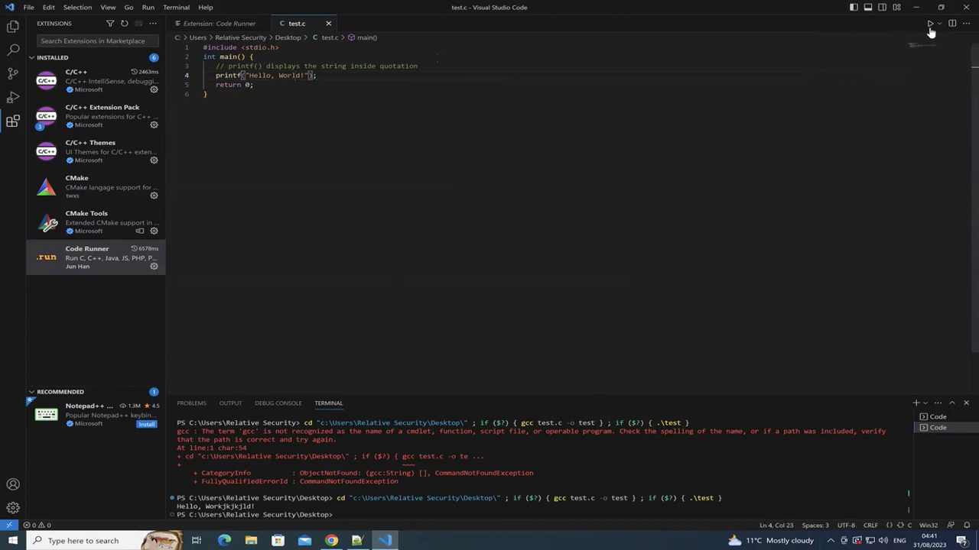
{"action": "left_click", "coordinate": [931, 27]}
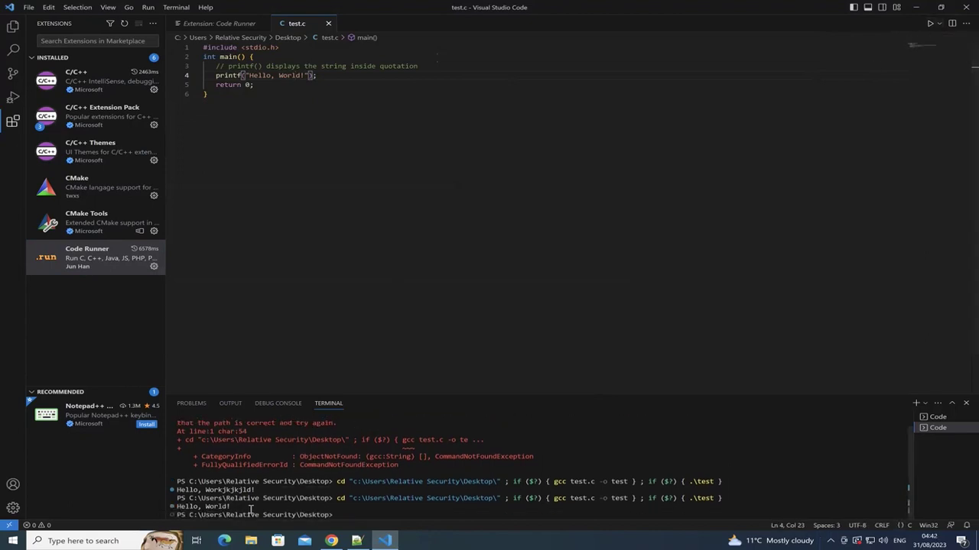
{"action": "triple_click", "coordinate": [207, 506]}
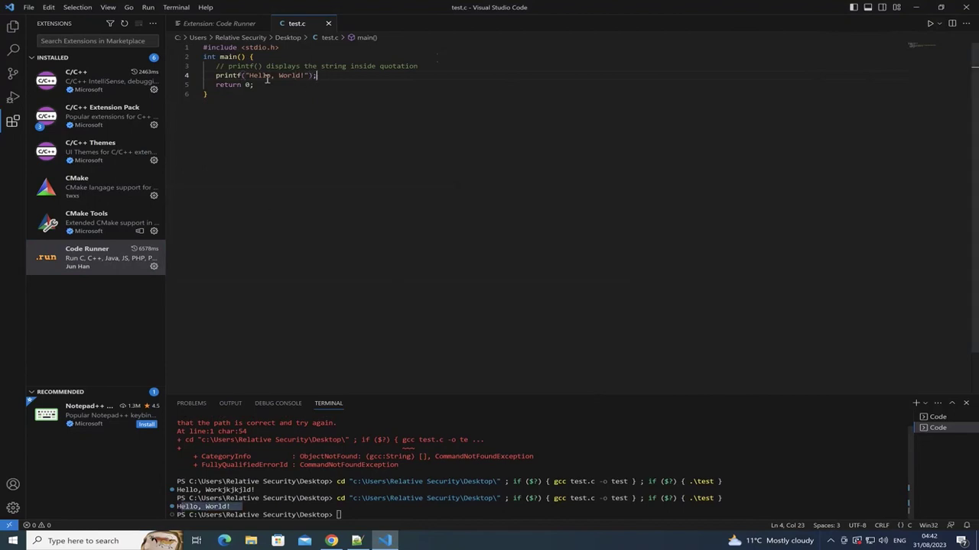
{"action": "left_click_drag", "start_coordinate": [312, 76], "coordinate": [228, 86]}
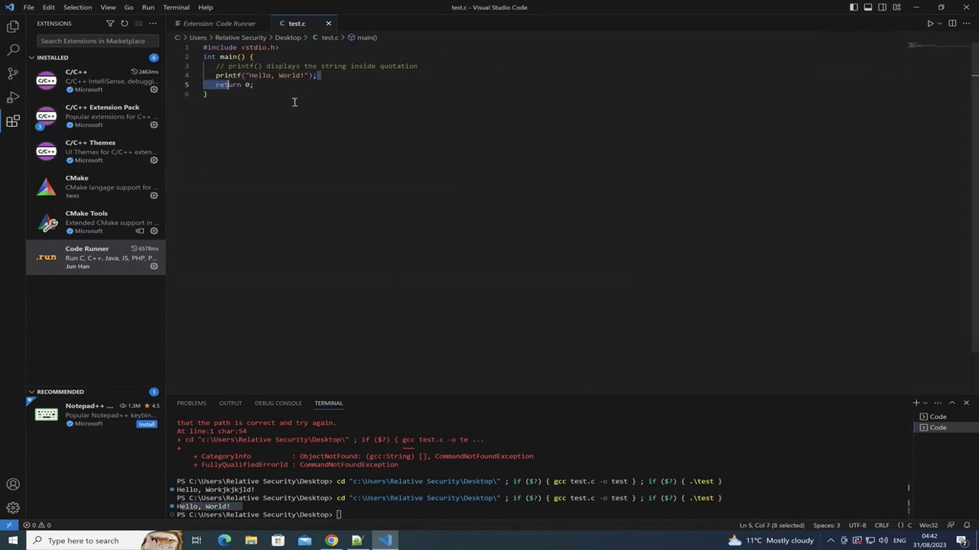